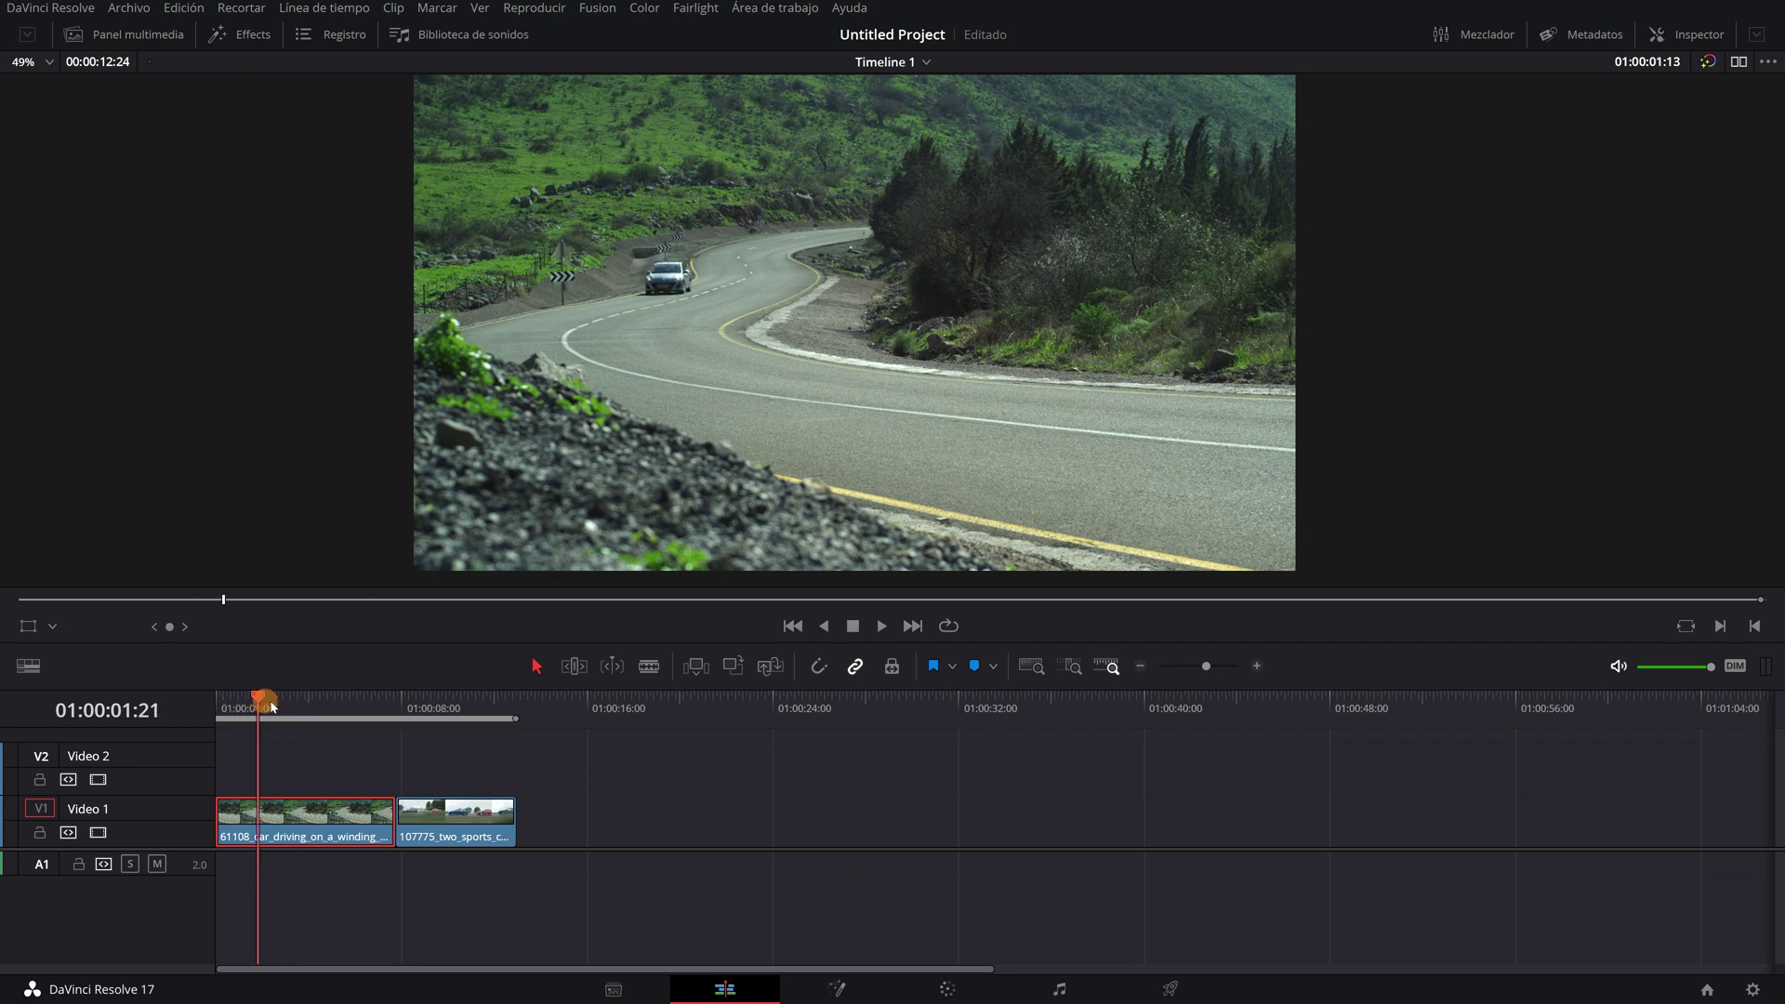
Preview the timeline full screen, including the second clip, then exit playback.
key("p")
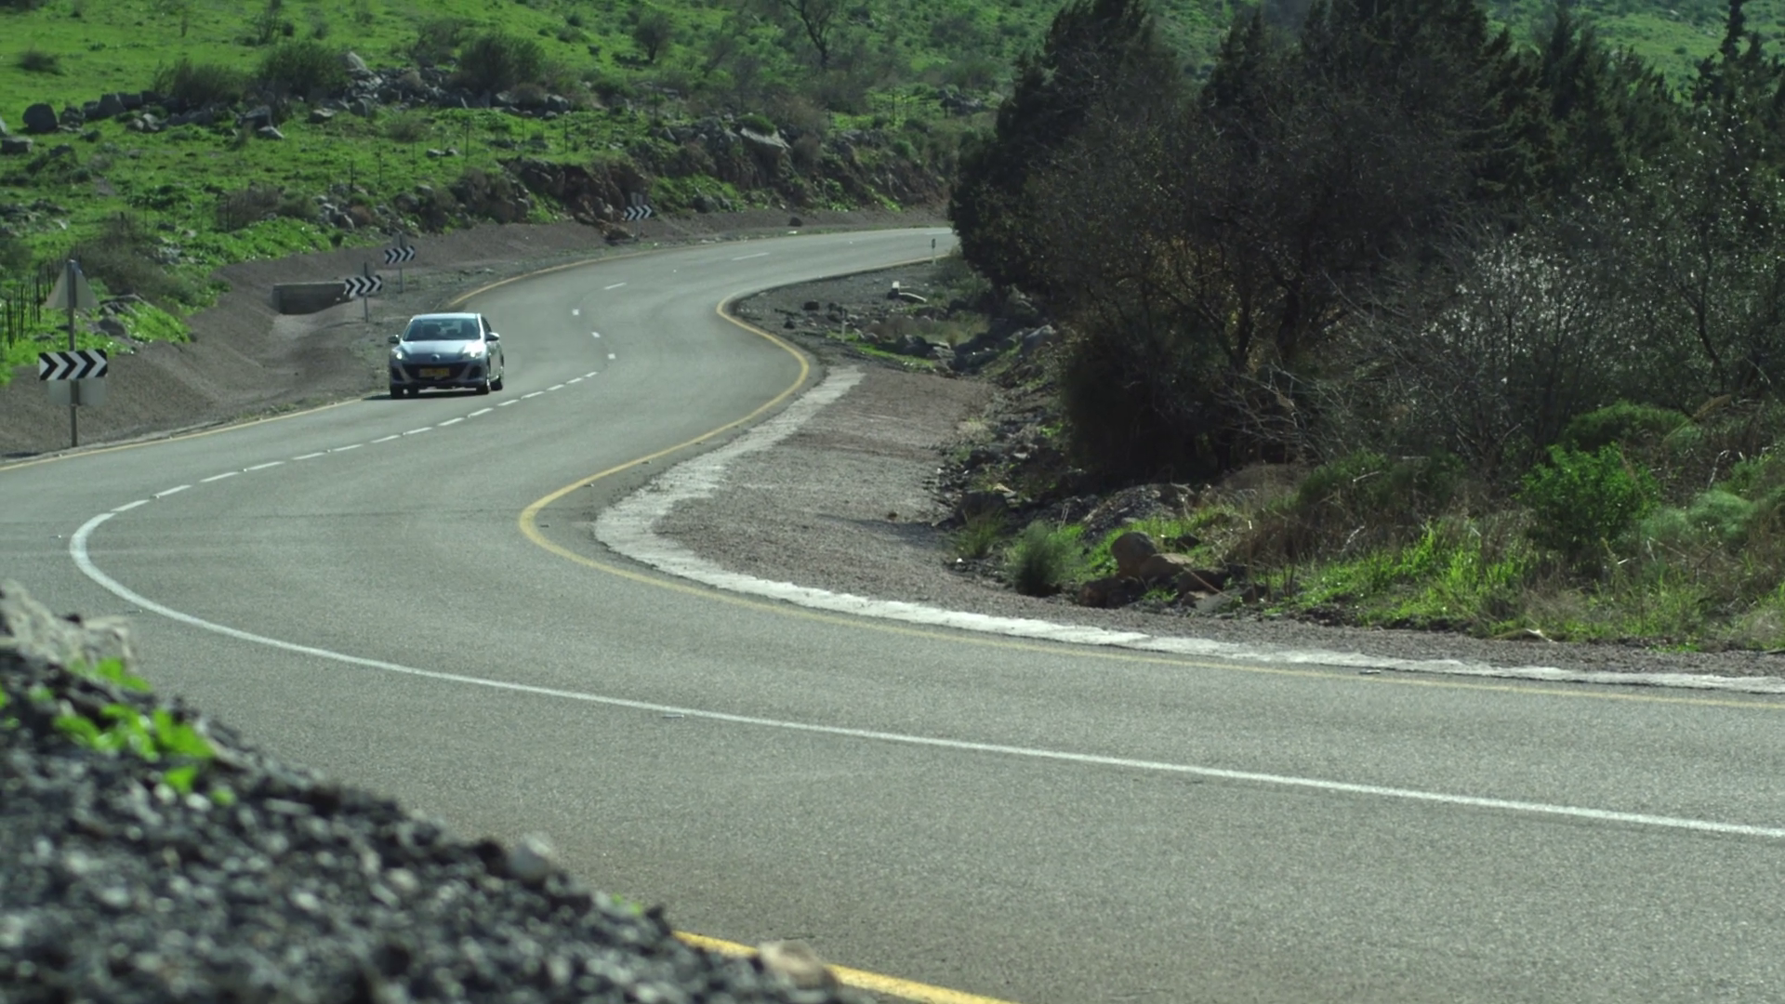
key("p")
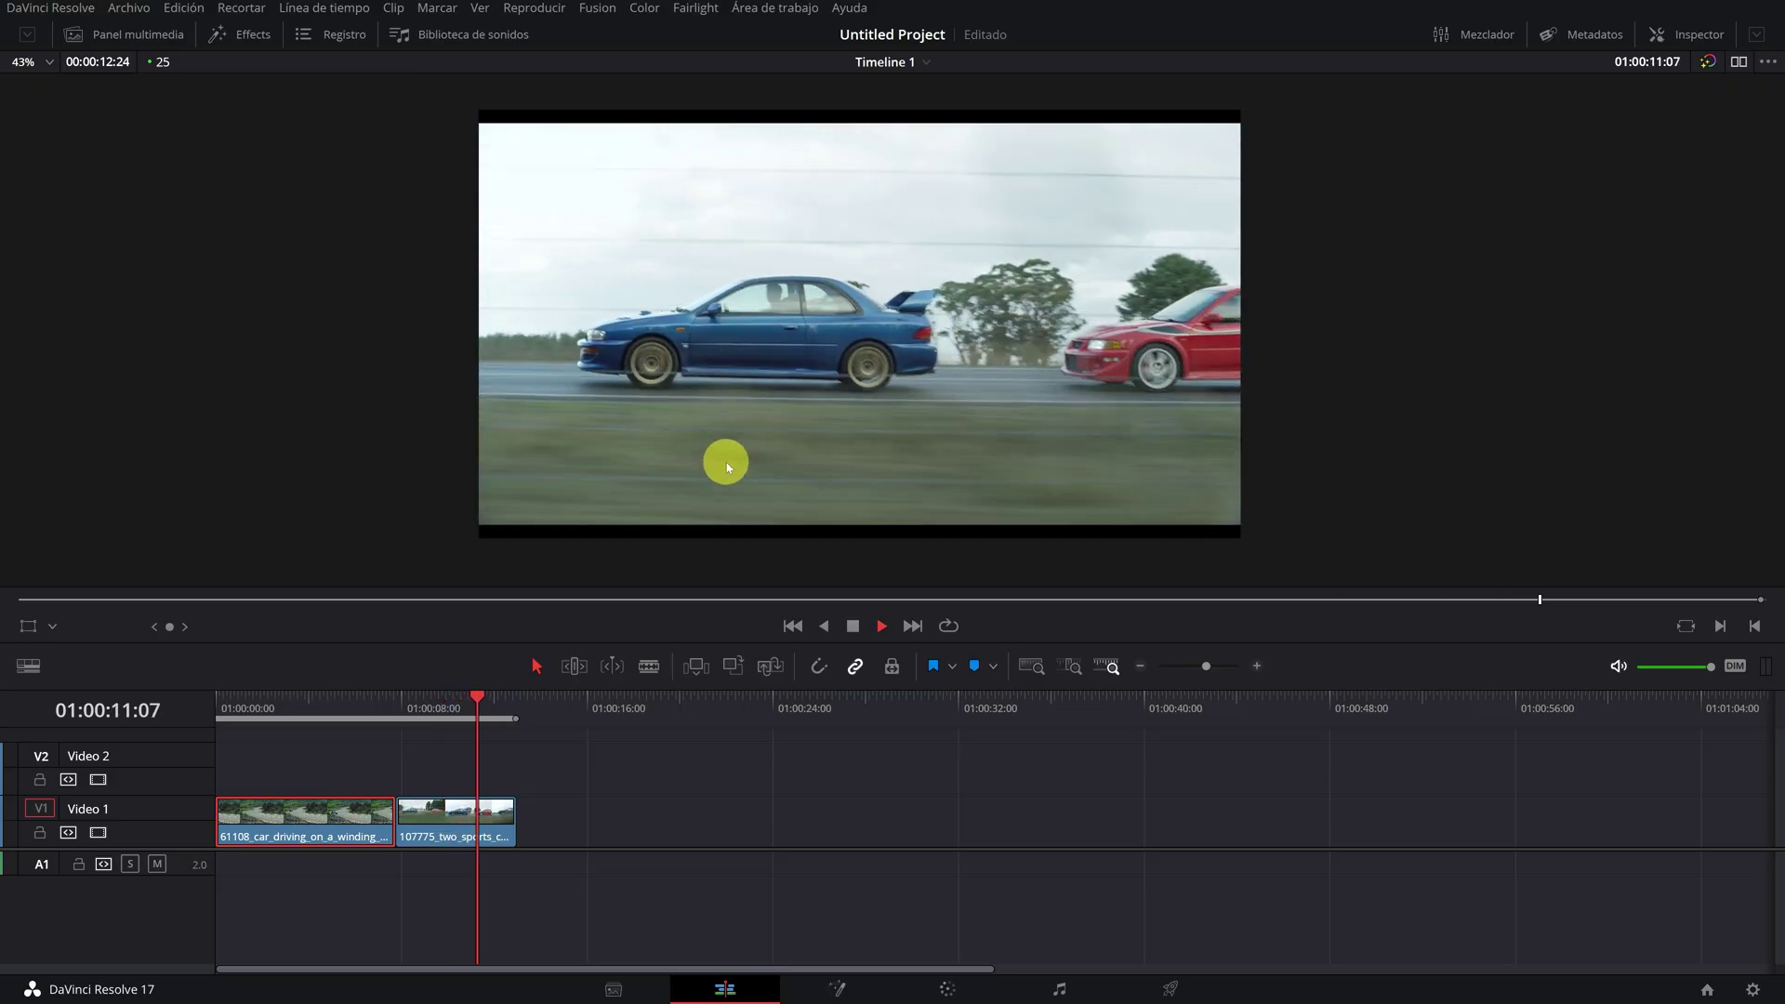
key("p")
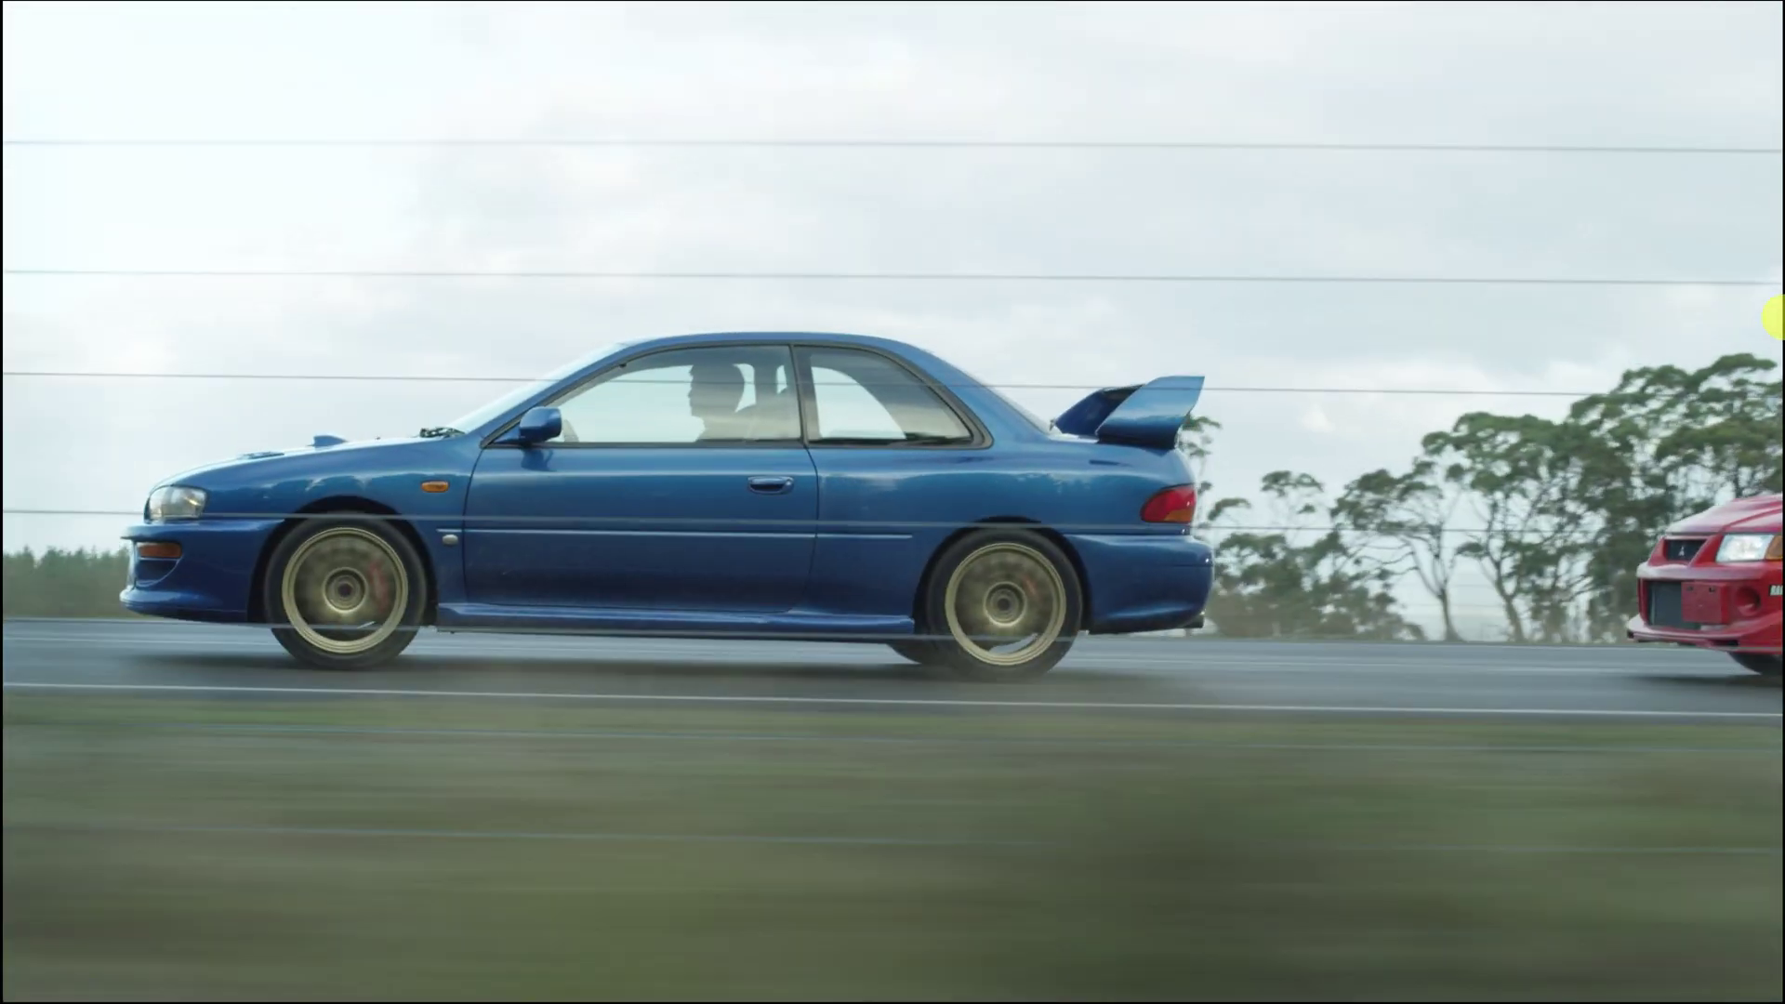
key("Escape")
Drag Open FX Movimiento de cámara (found with 'movimi') onto the first V1 clip and play it.
left_click(281, 825)
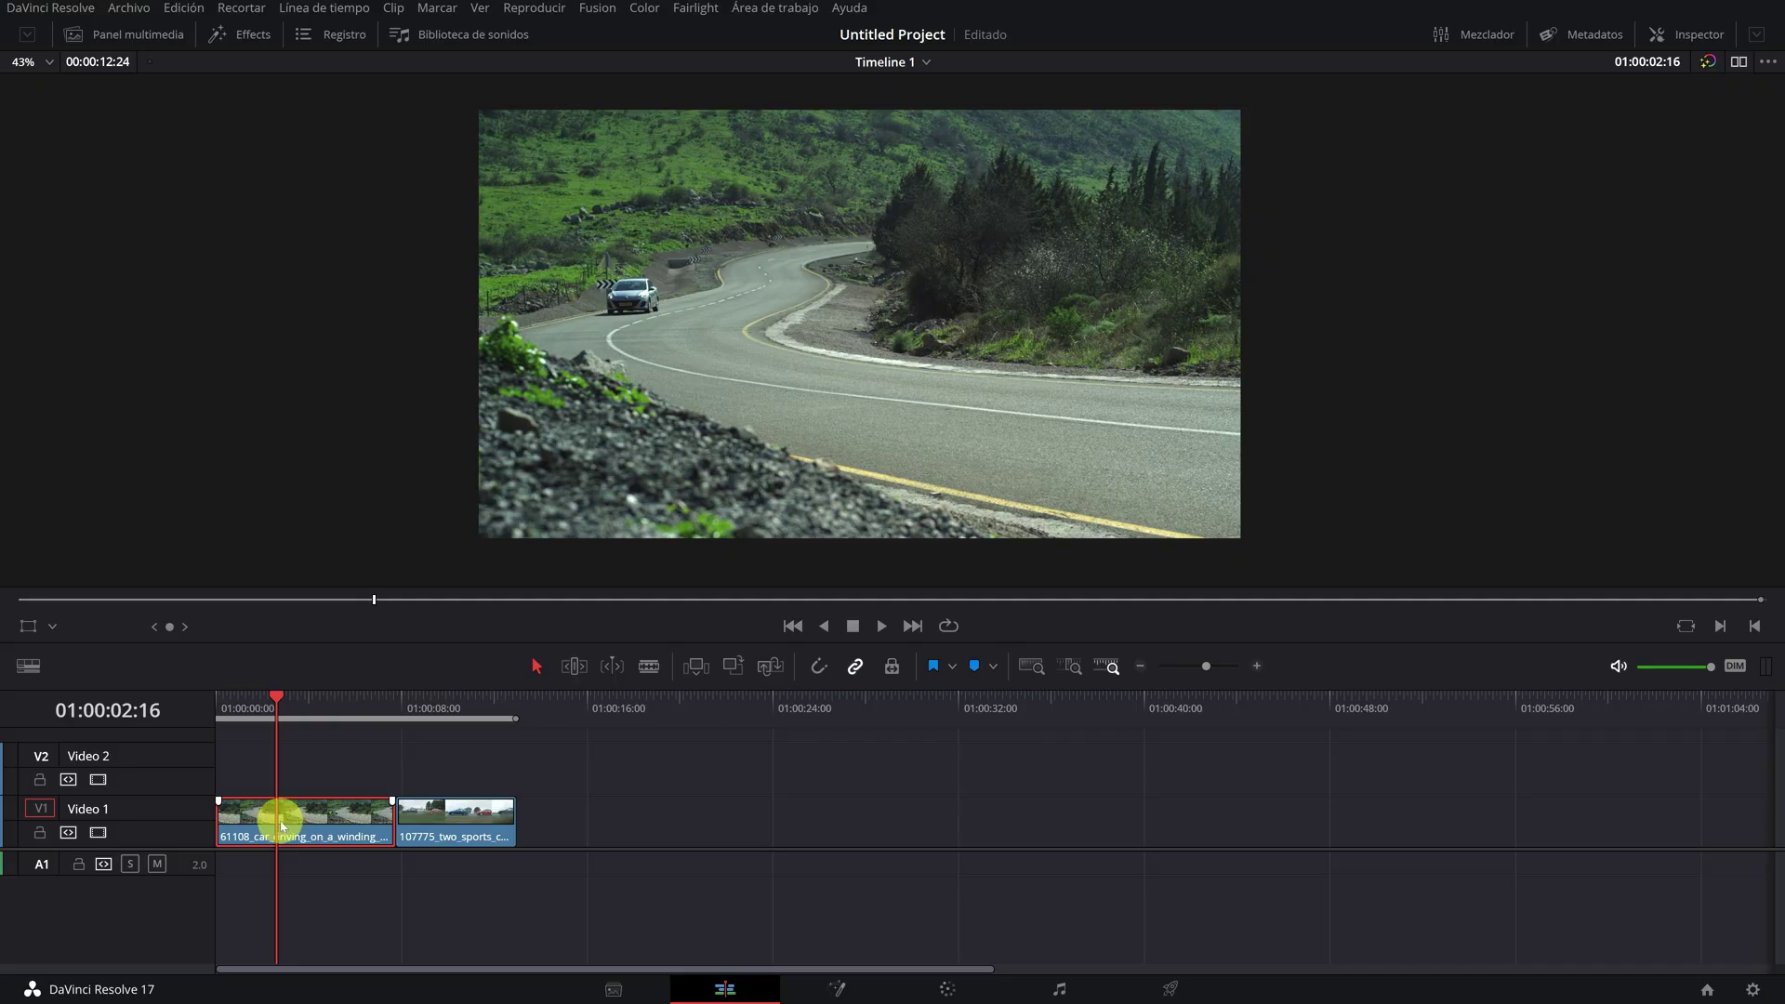
left_click(249, 39)
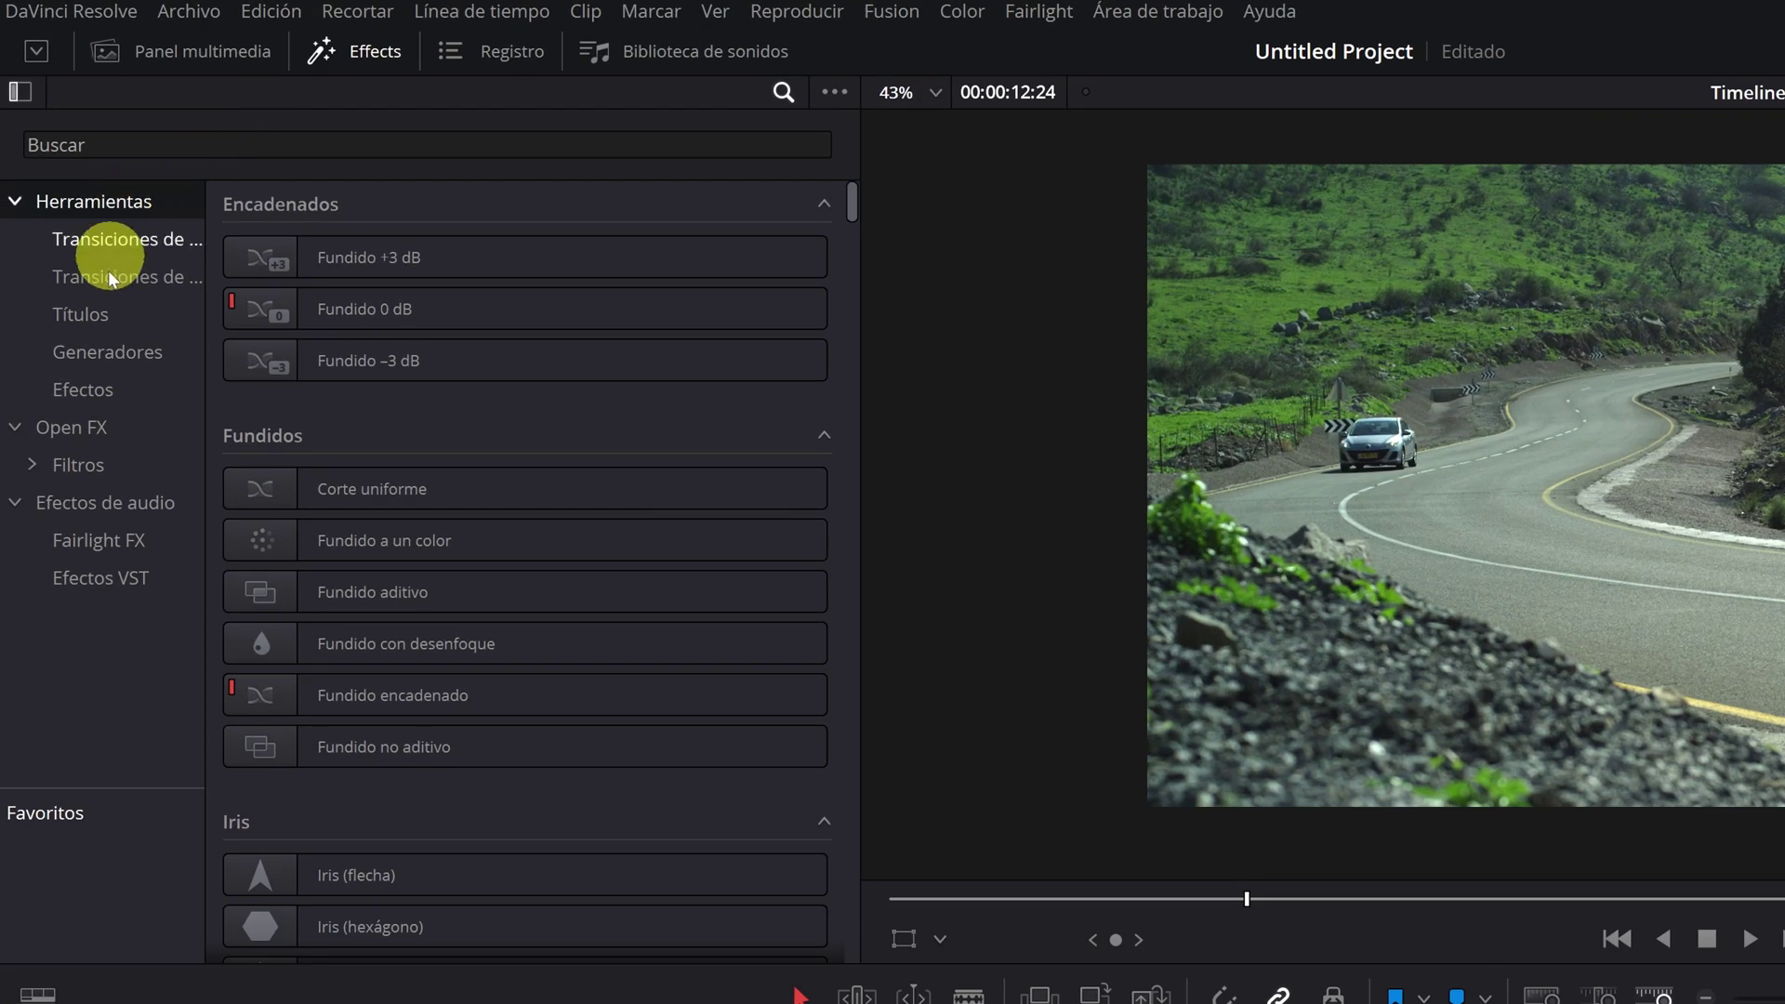
left_click(100, 429)
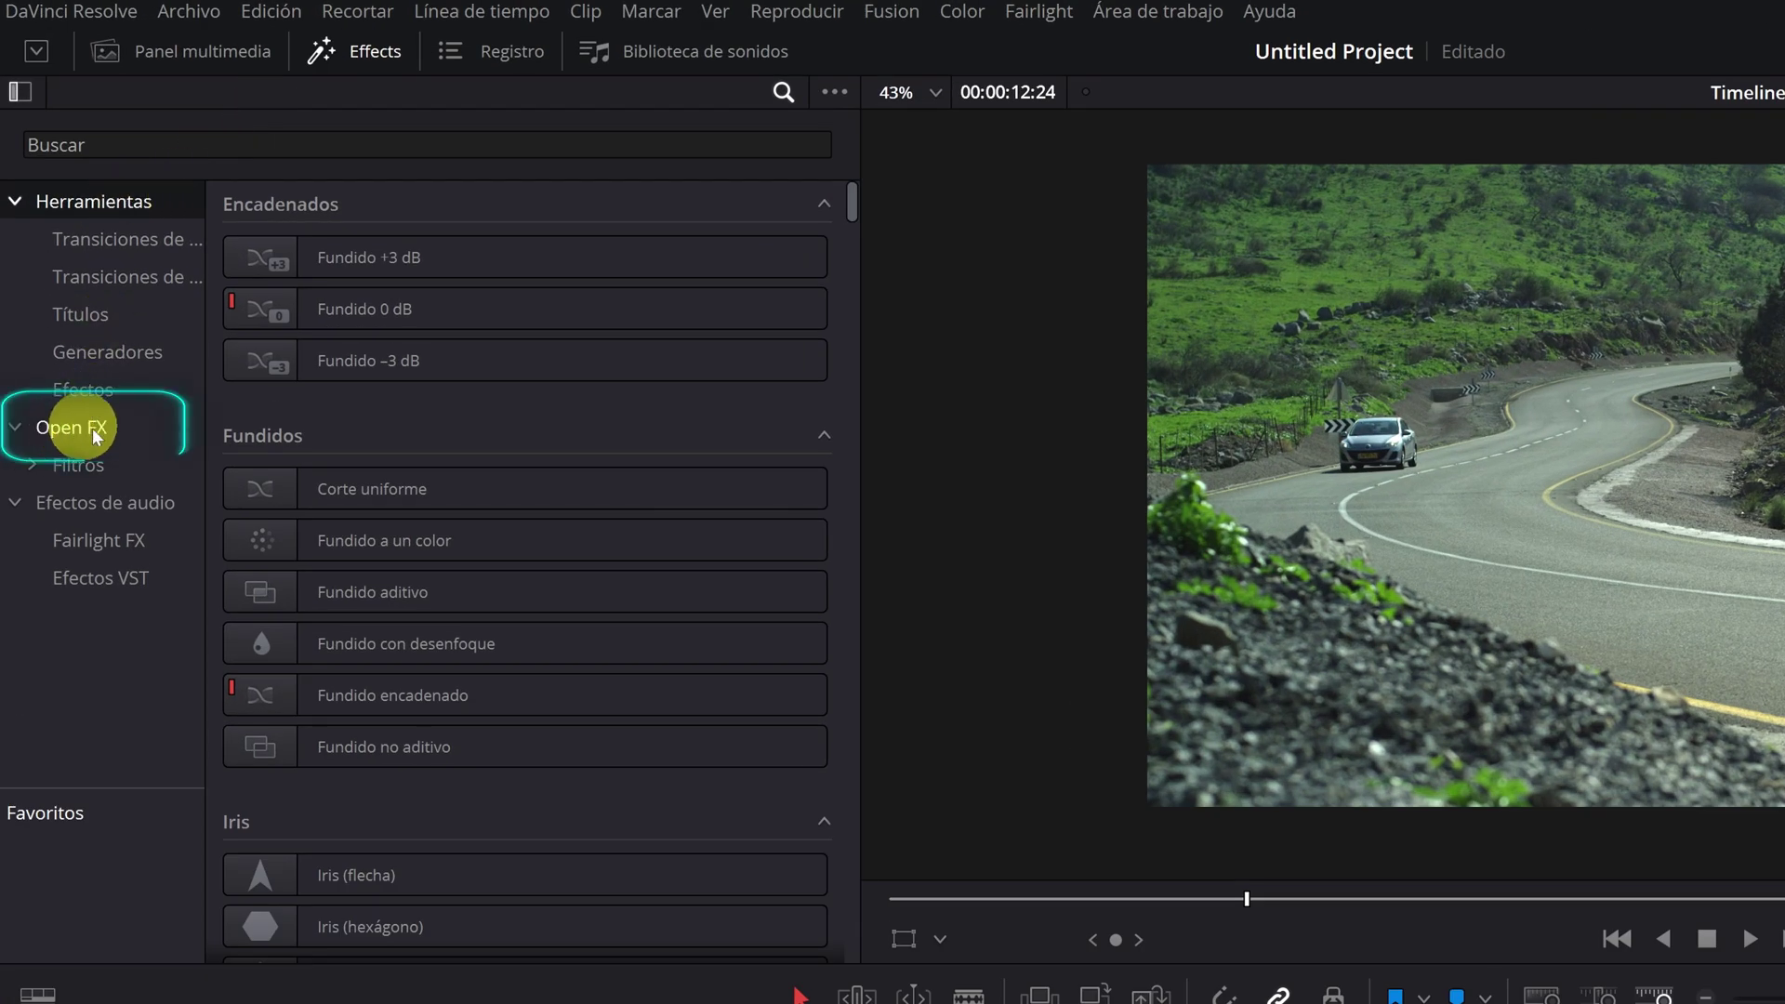
left_click(170, 144)
type("movimi")
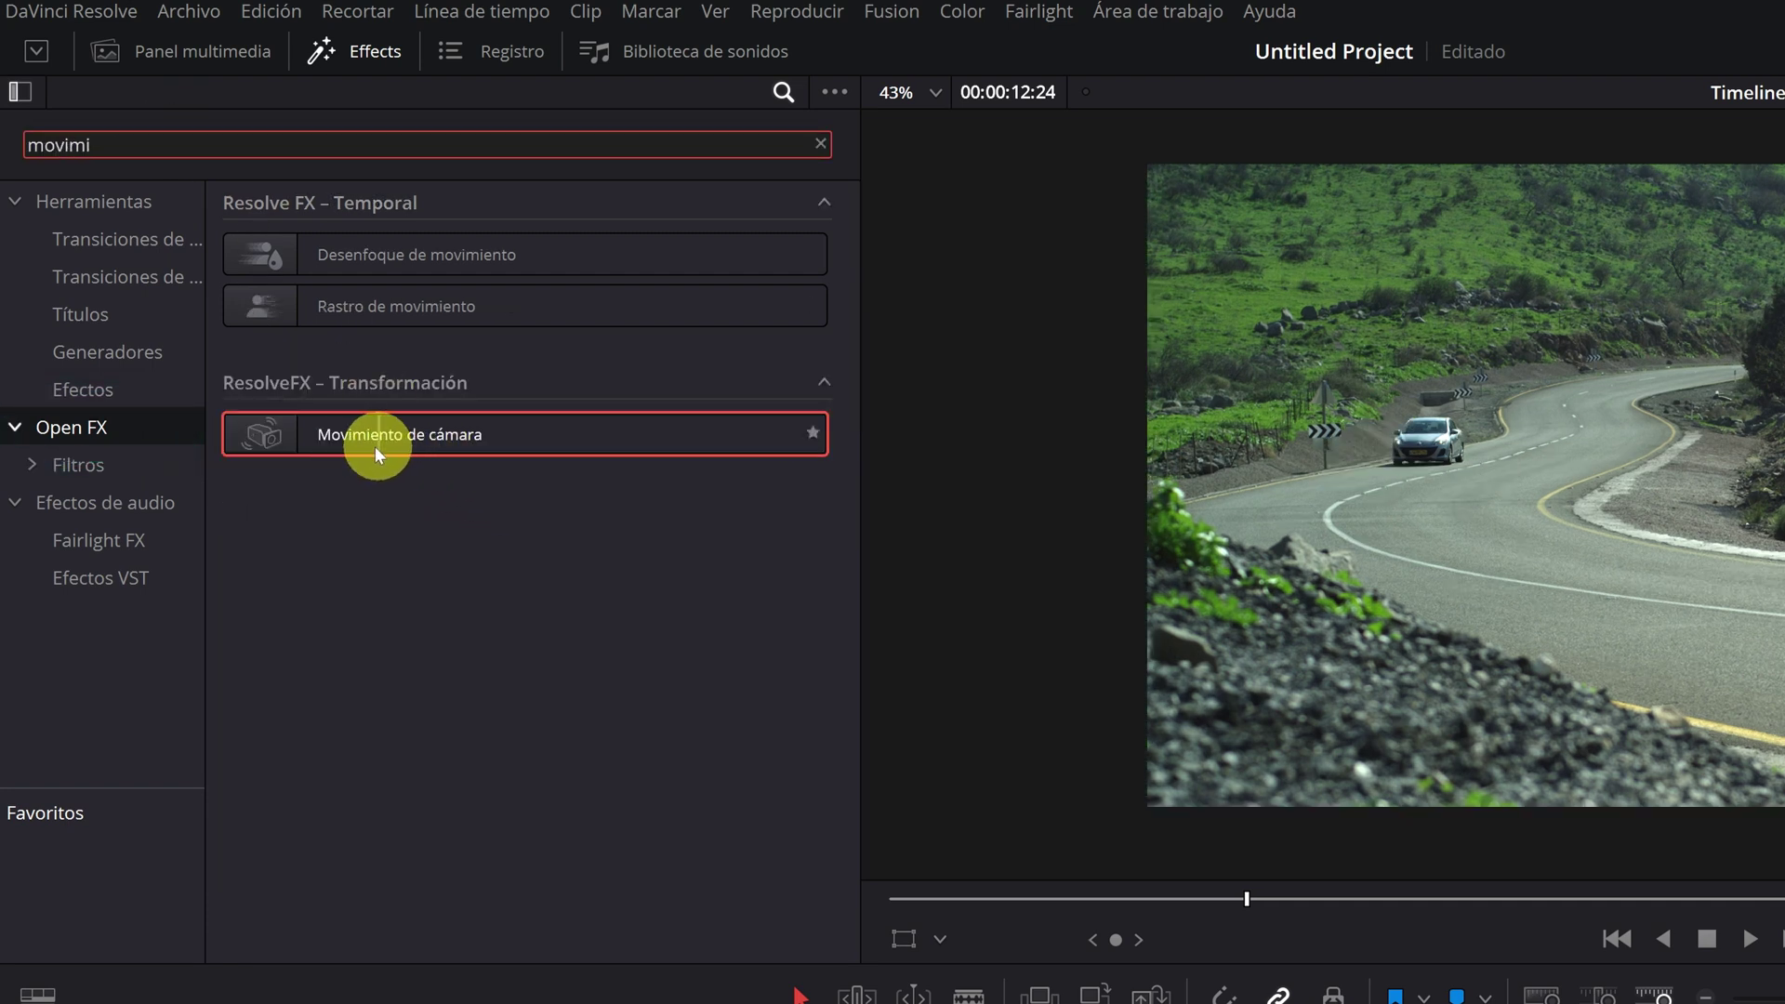
left_click_drag(403, 434, 418, 749)
left_click(235, 707)
key("space")
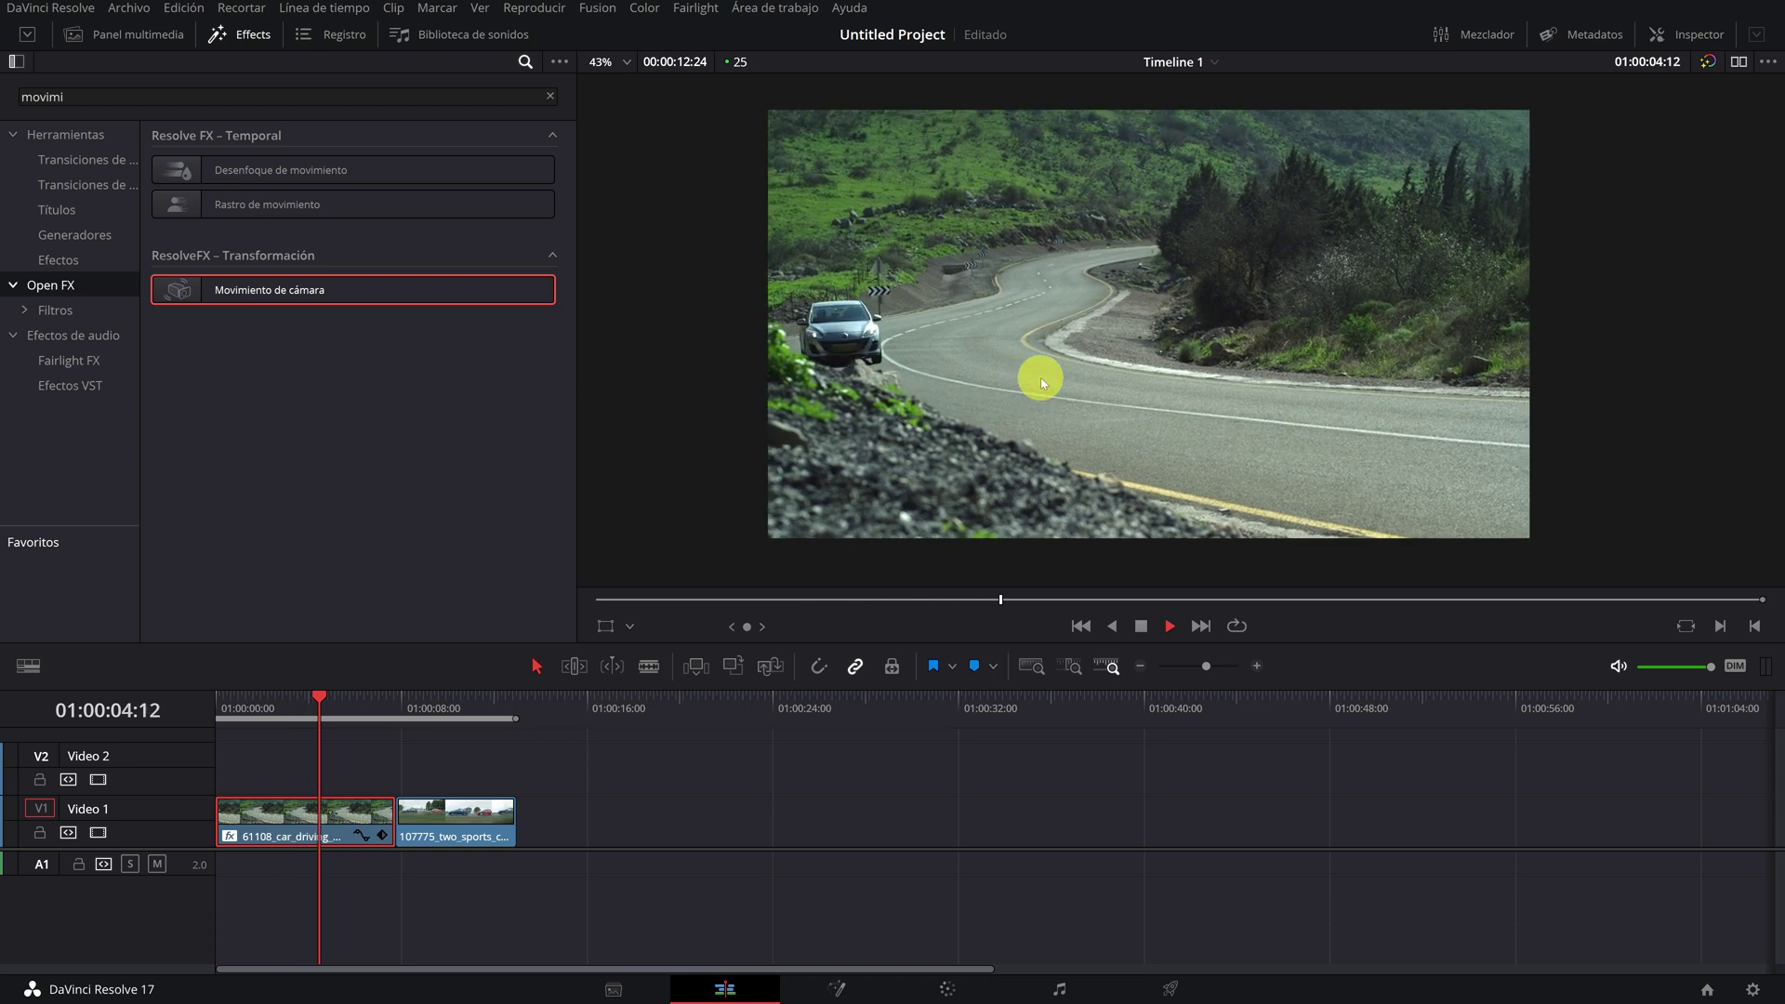
Show the car clip's Movimiento de cámara parameters in the Inspector's Efectos tab.
key("space")
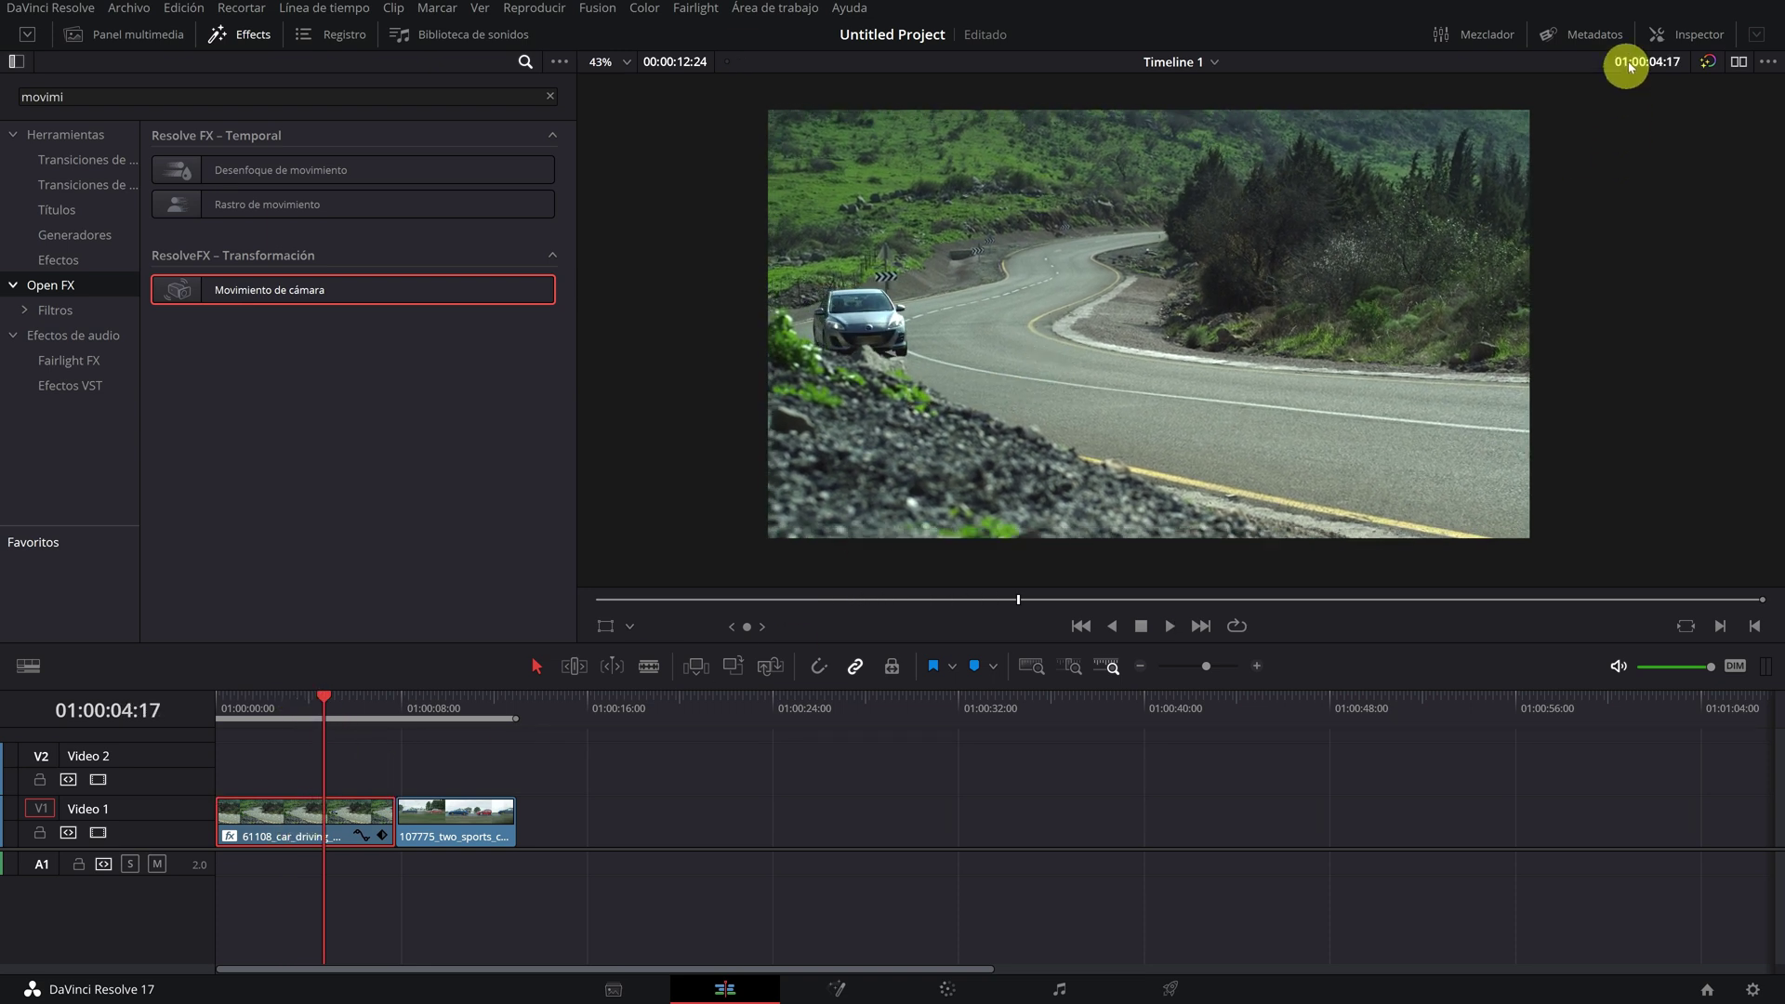
left_click(1688, 34)
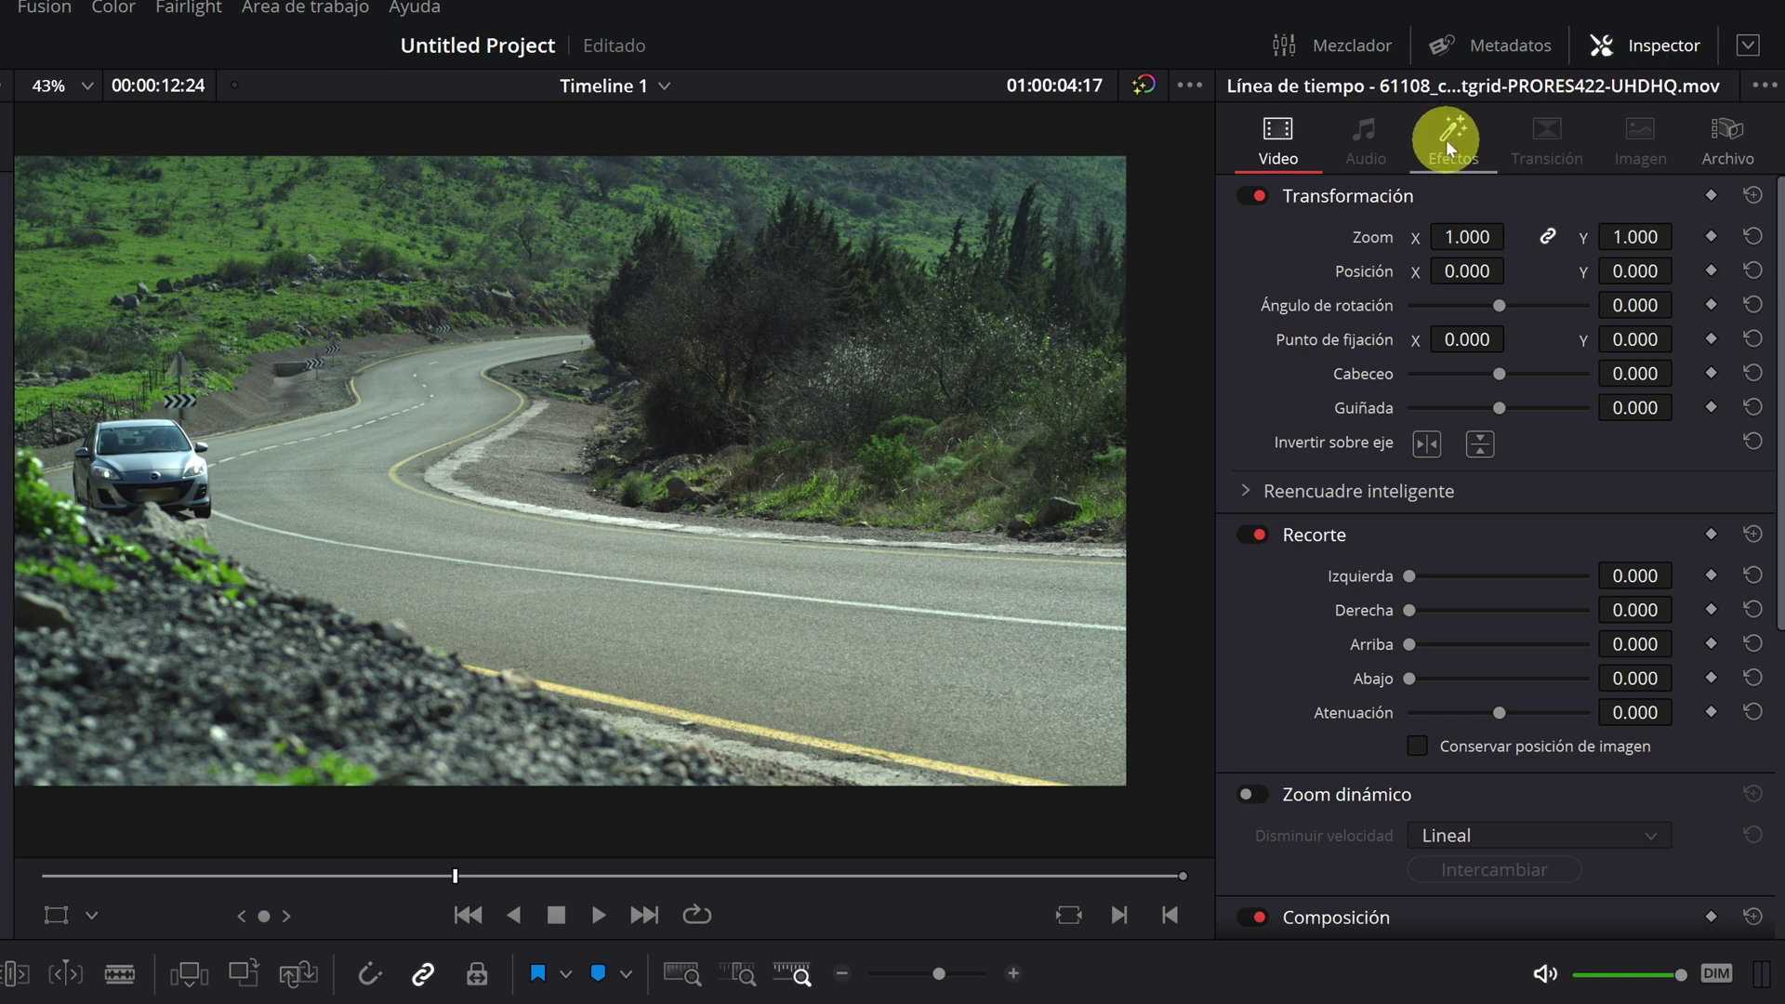
left_click(1455, 130)
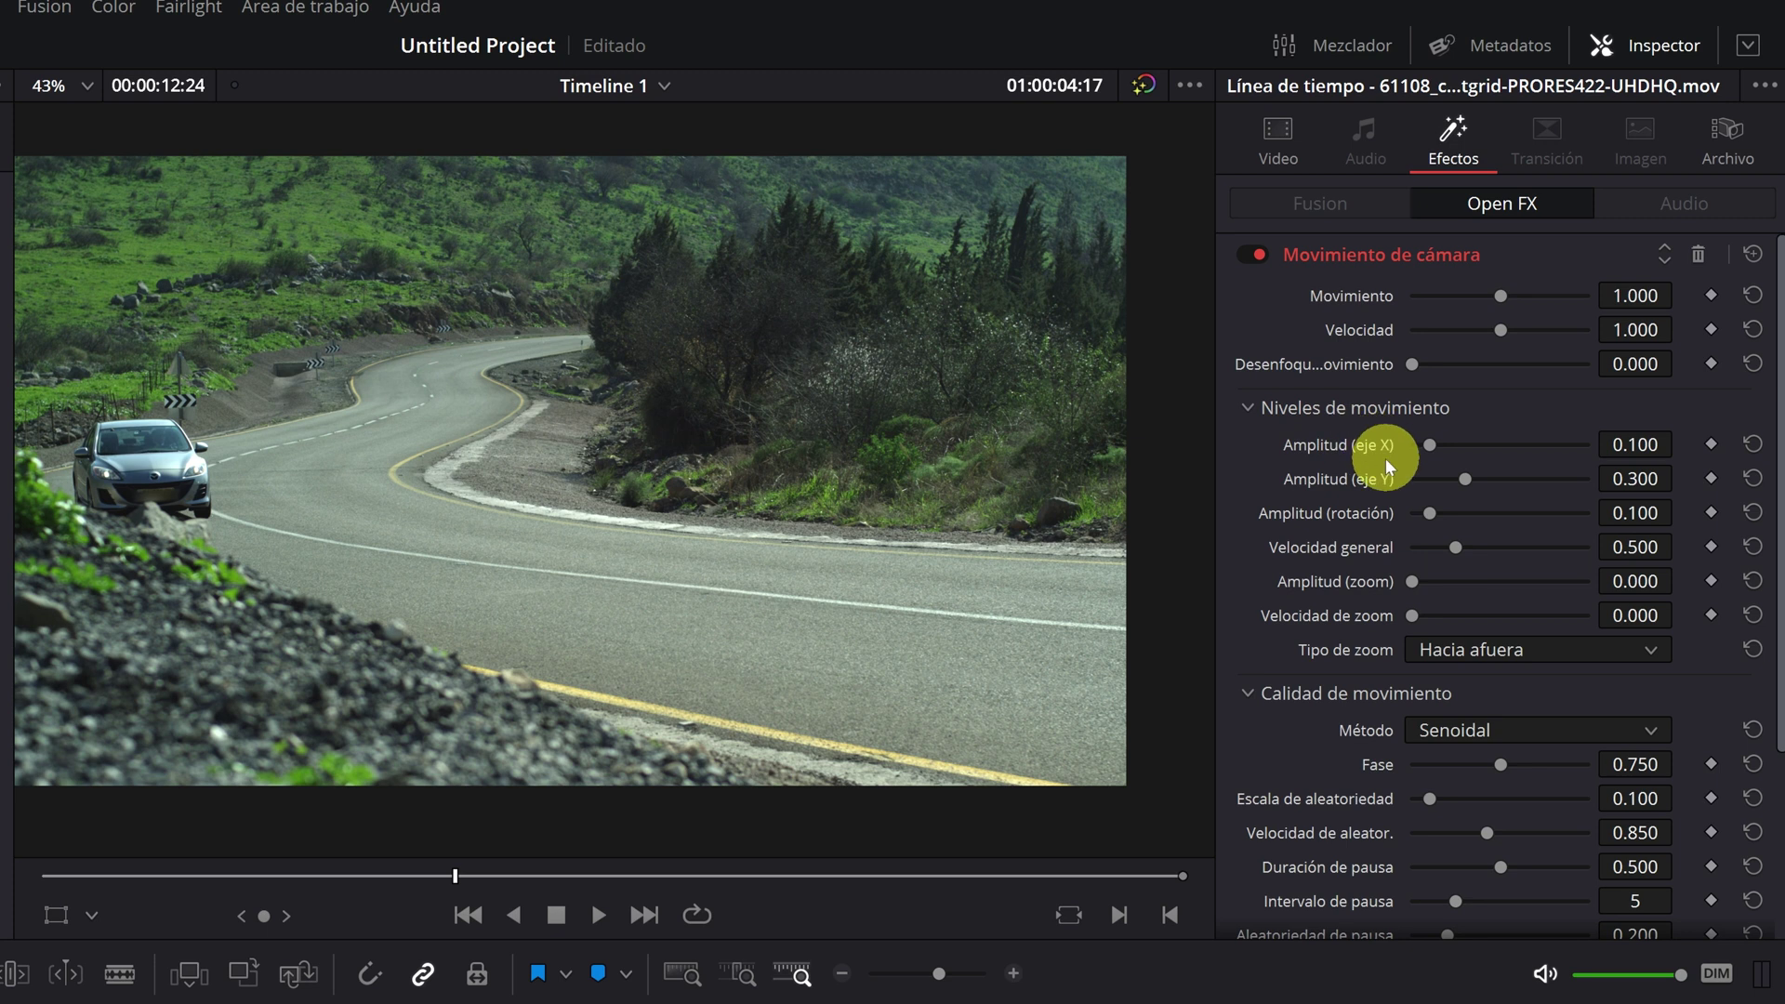
Raise Amplitud (eje X) to 0.620 and scrub the car clip to check the shake.
scroll(1370, 507, "down", 4)
scroll(1368, 510, "down", 2)
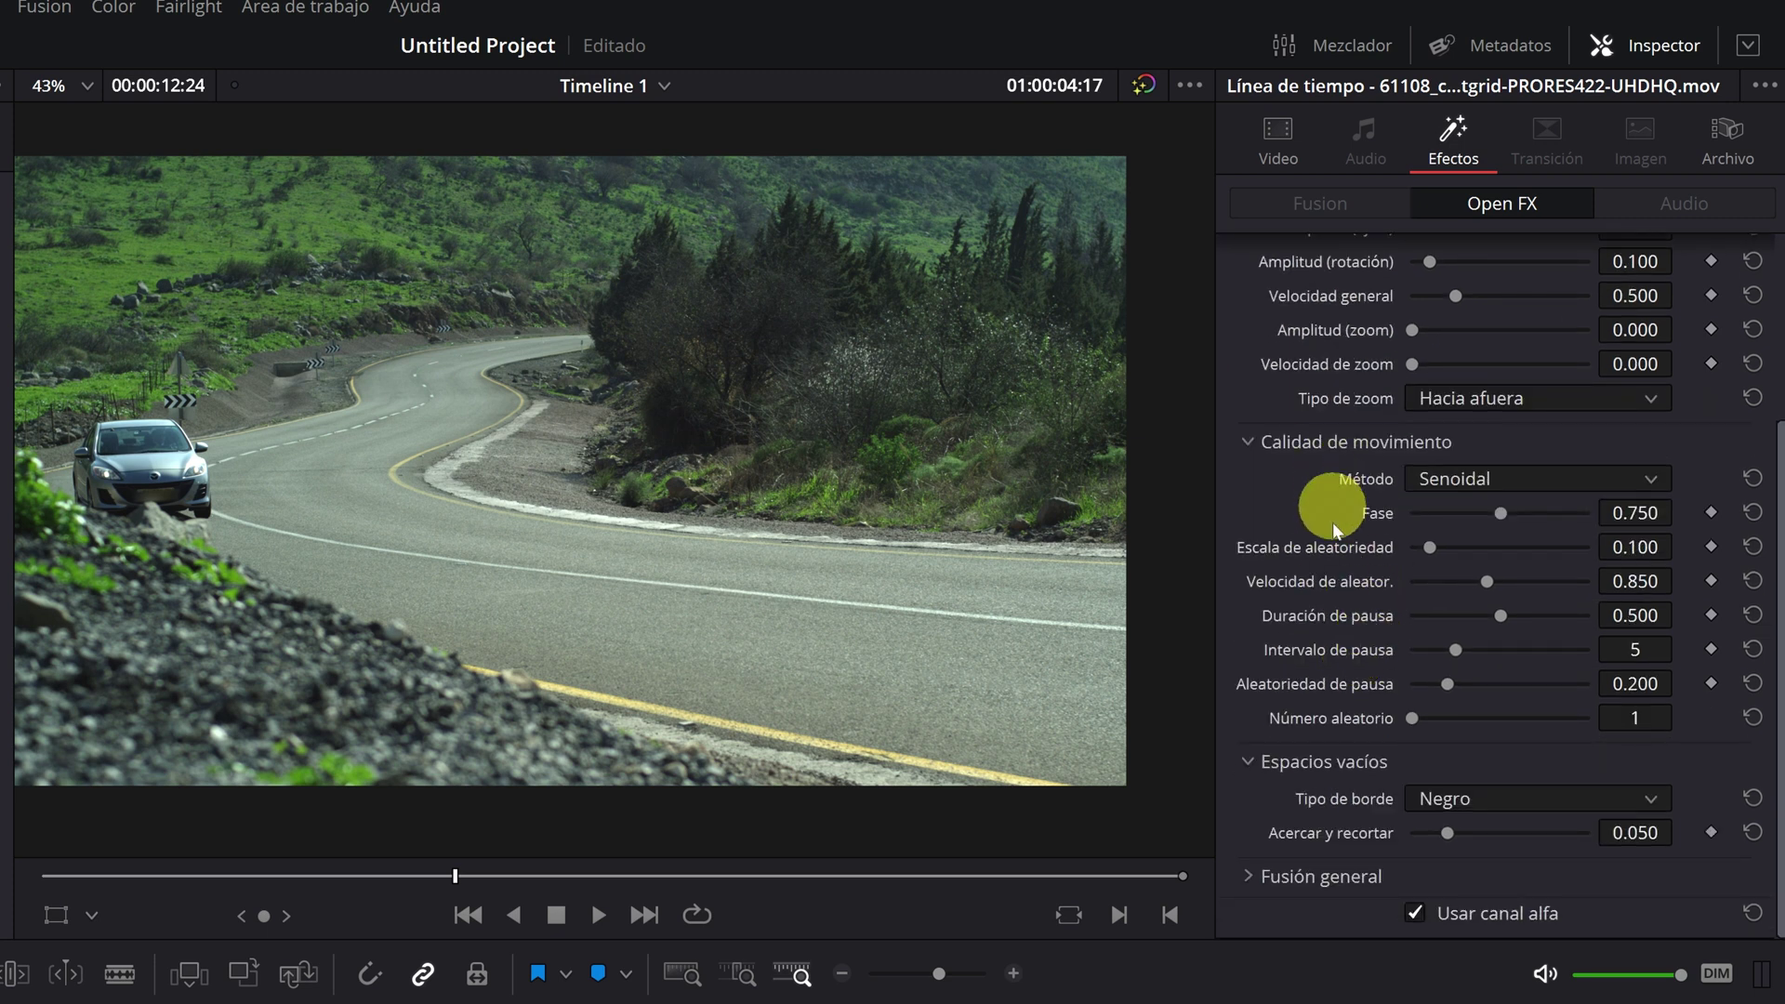
scroll(1342, 686, "up", 6)
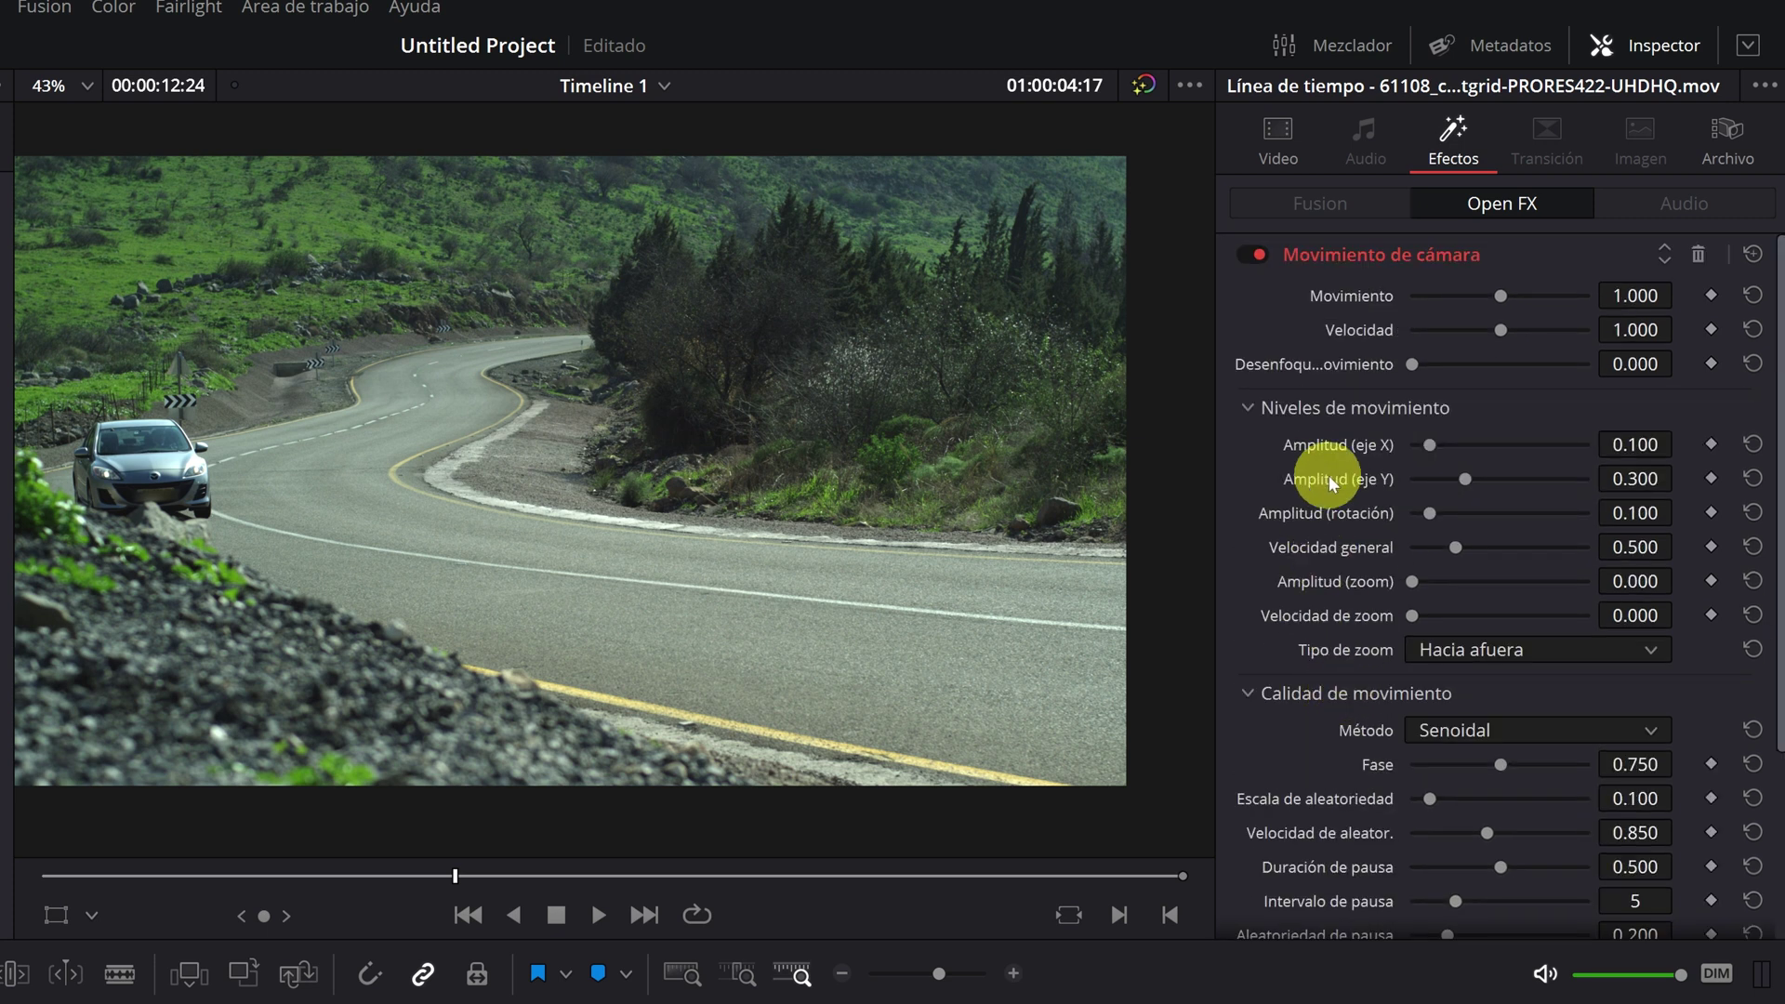
left_click_drag(1430, 443, 1521, 447)
left_click_drag(309, 698, 325, 704)
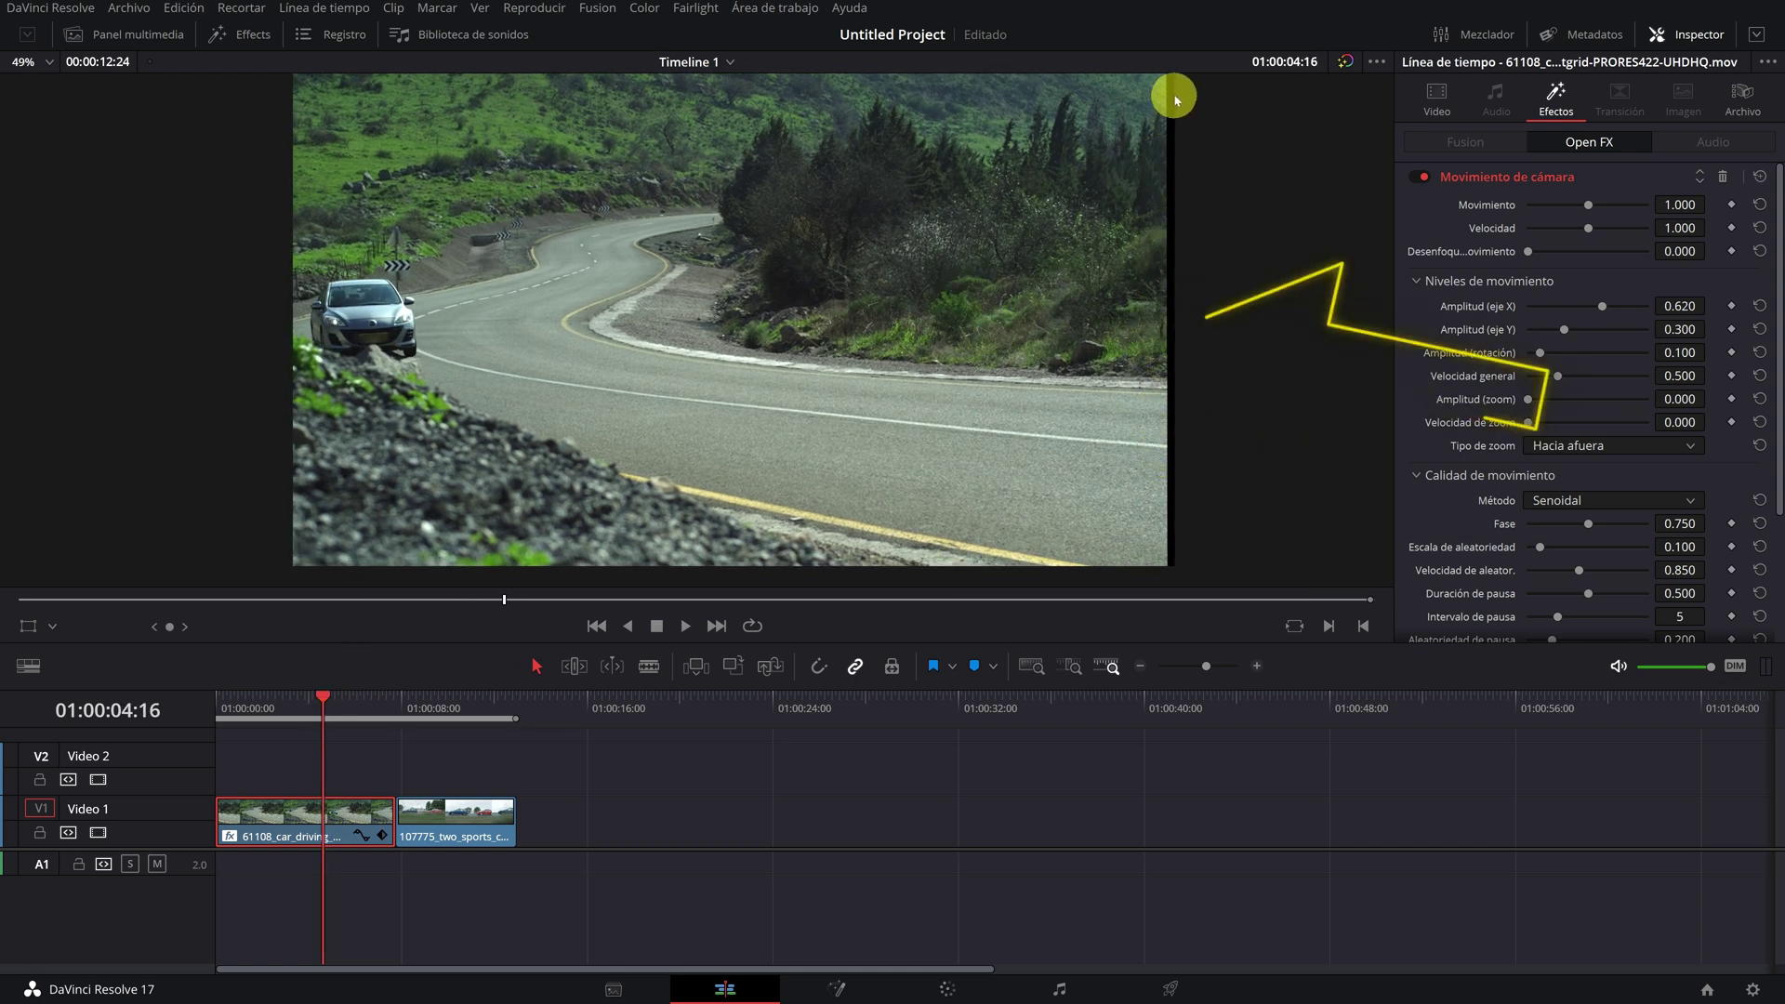
left_click_drag(286, 726, 260, 716)
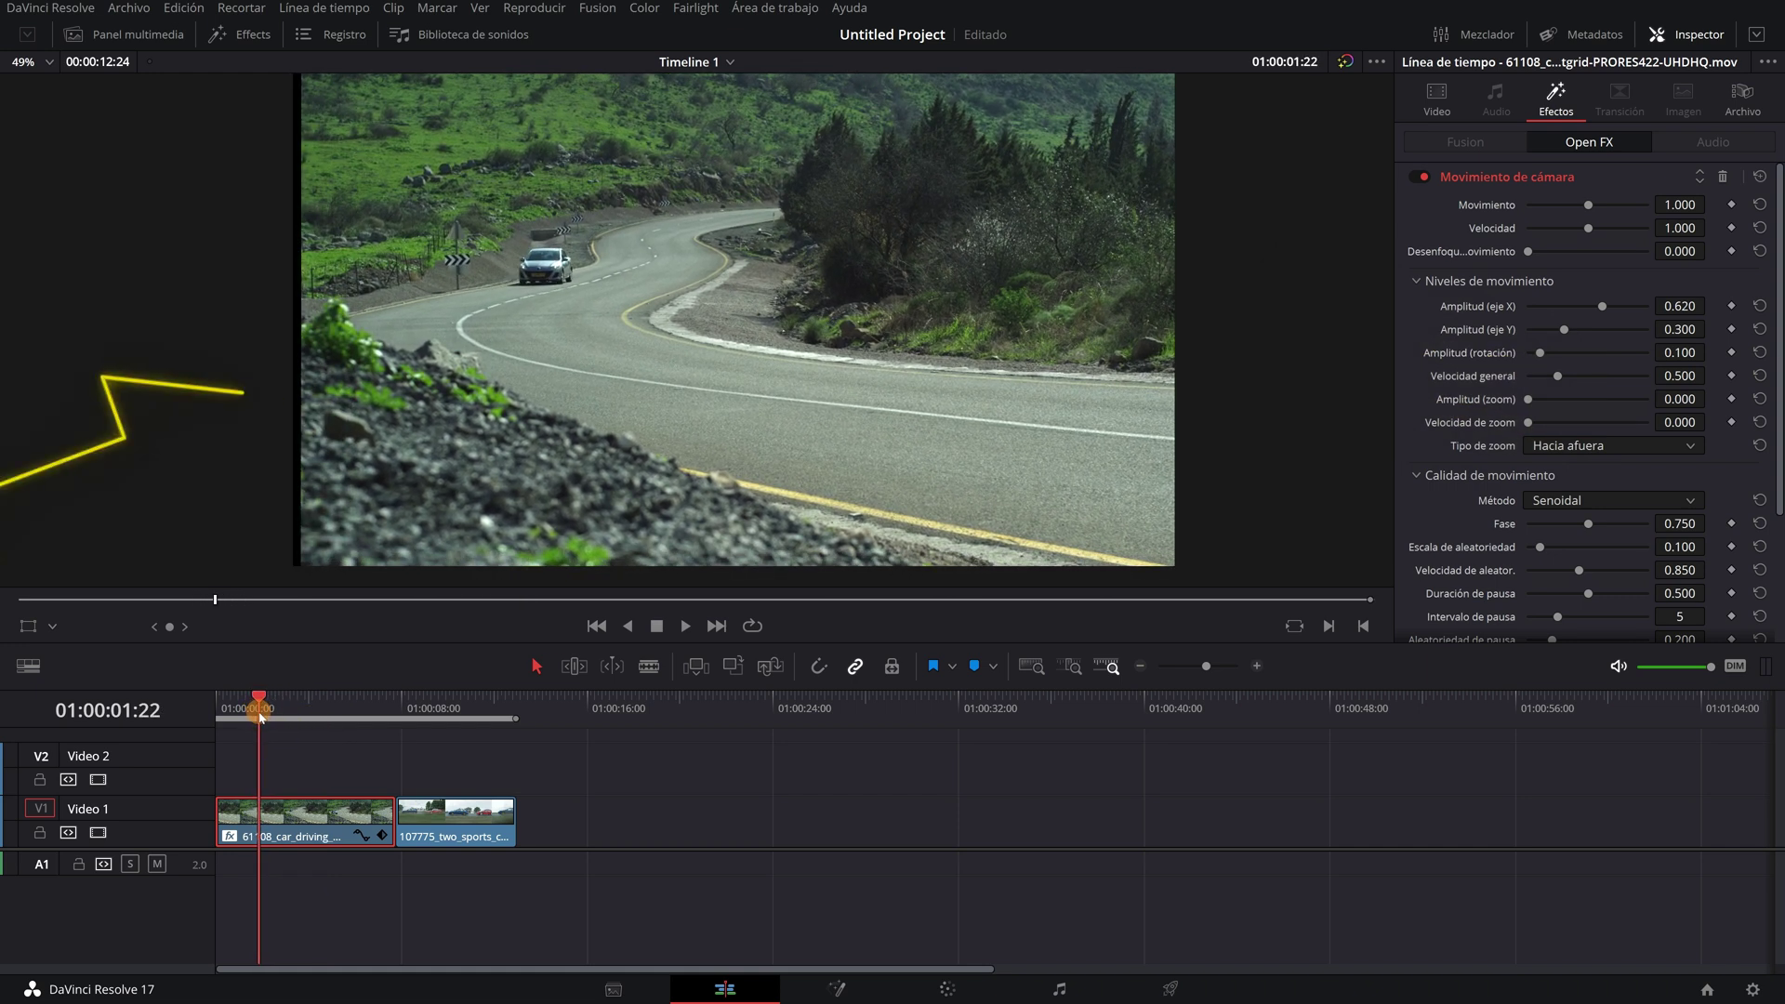
left_click_drag(446, 251, 820, 313)
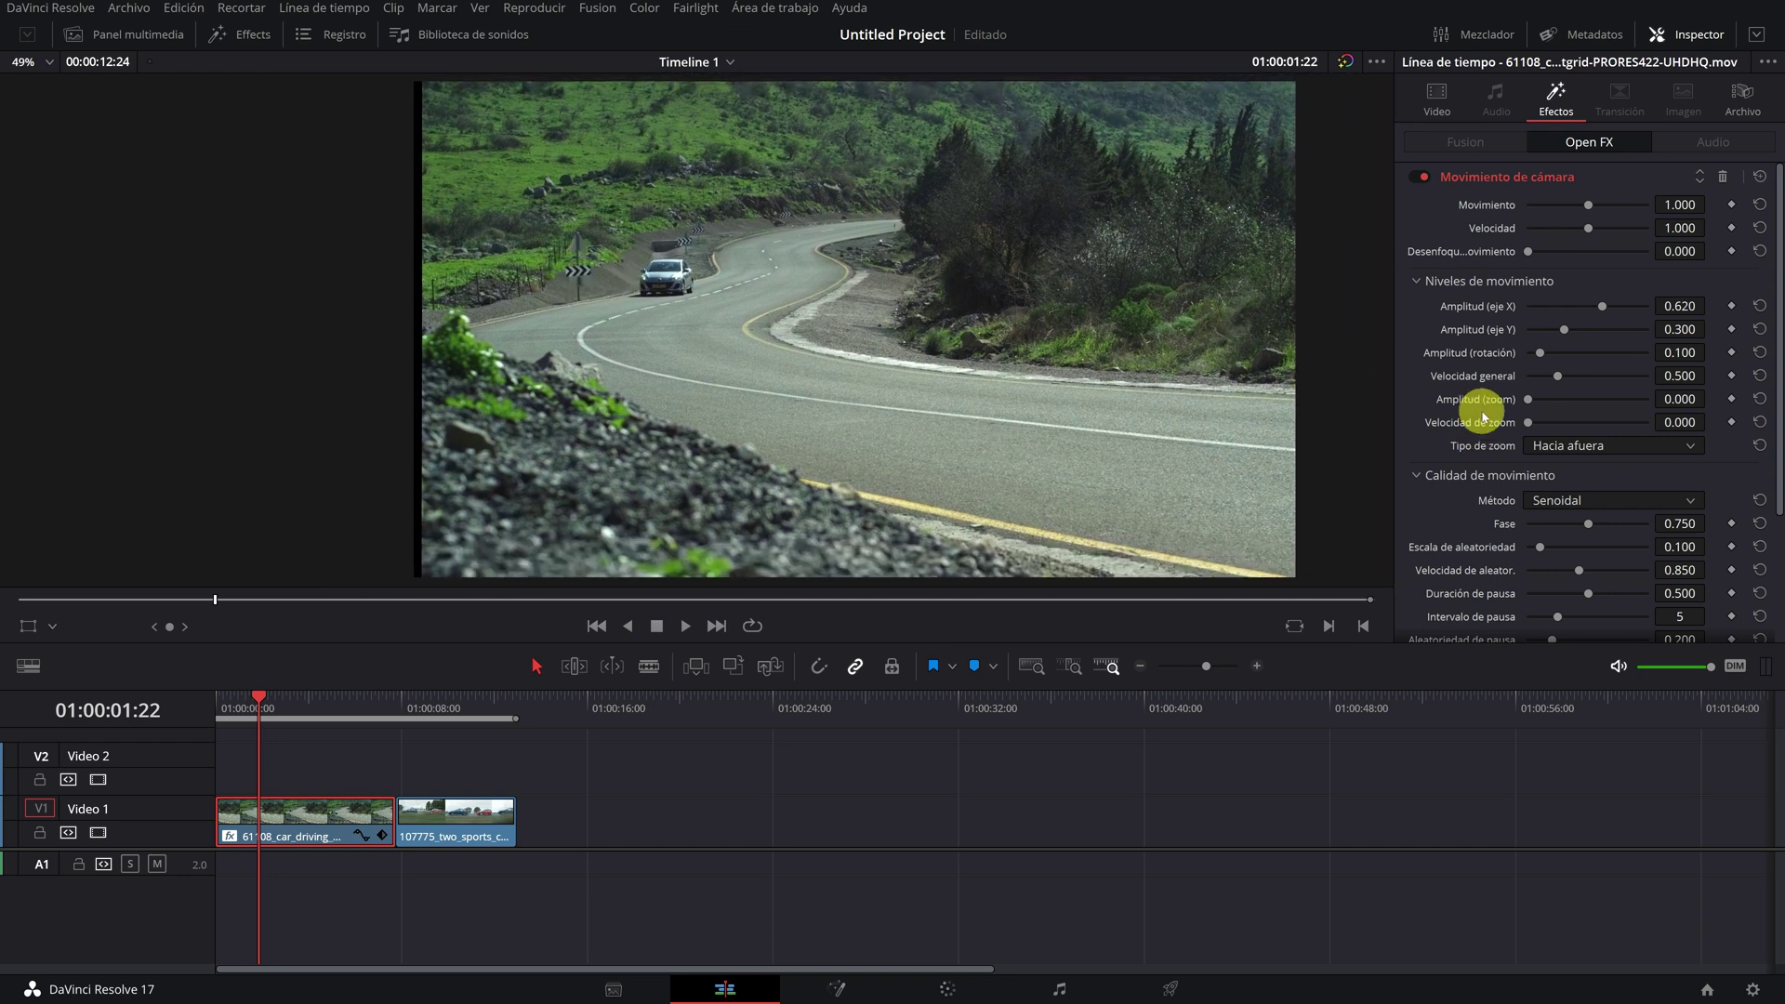
scroll(1483, 416, "down", 3)
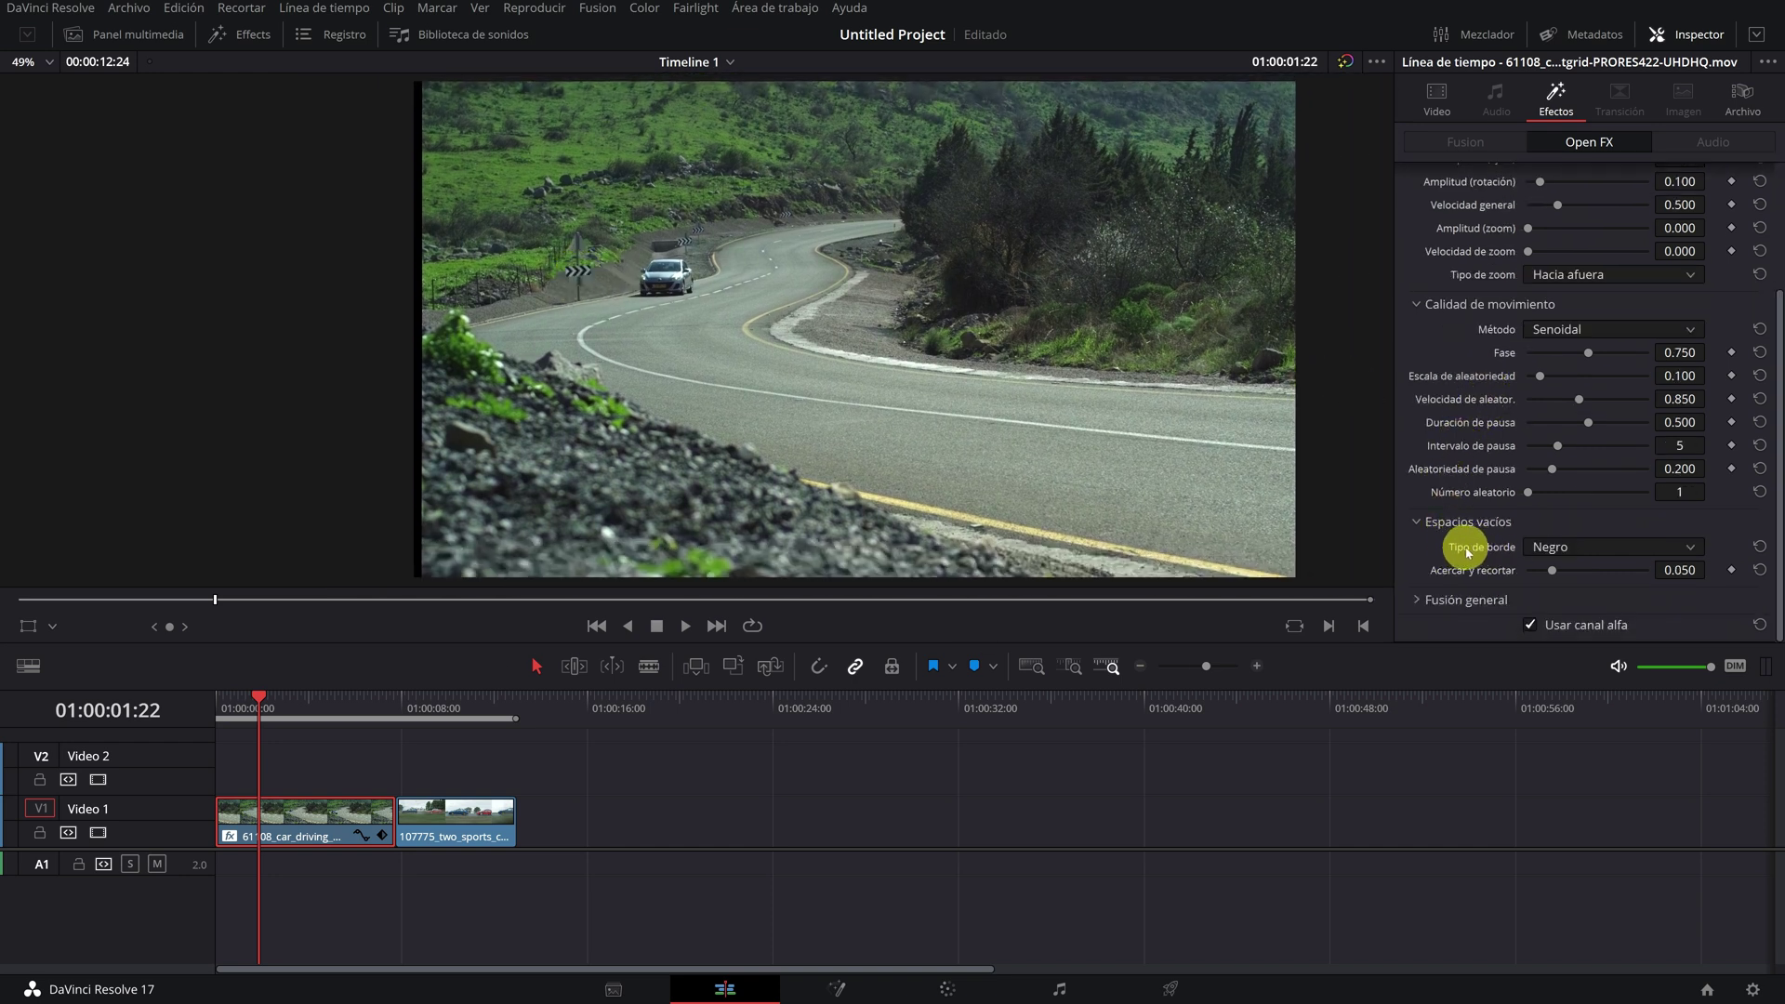
Set Acercar y recortar to 0.049 and Tipo de borde to Reflejo.
left_click_drag(1675, 572, 1693, 572)
left_click(509, 400)
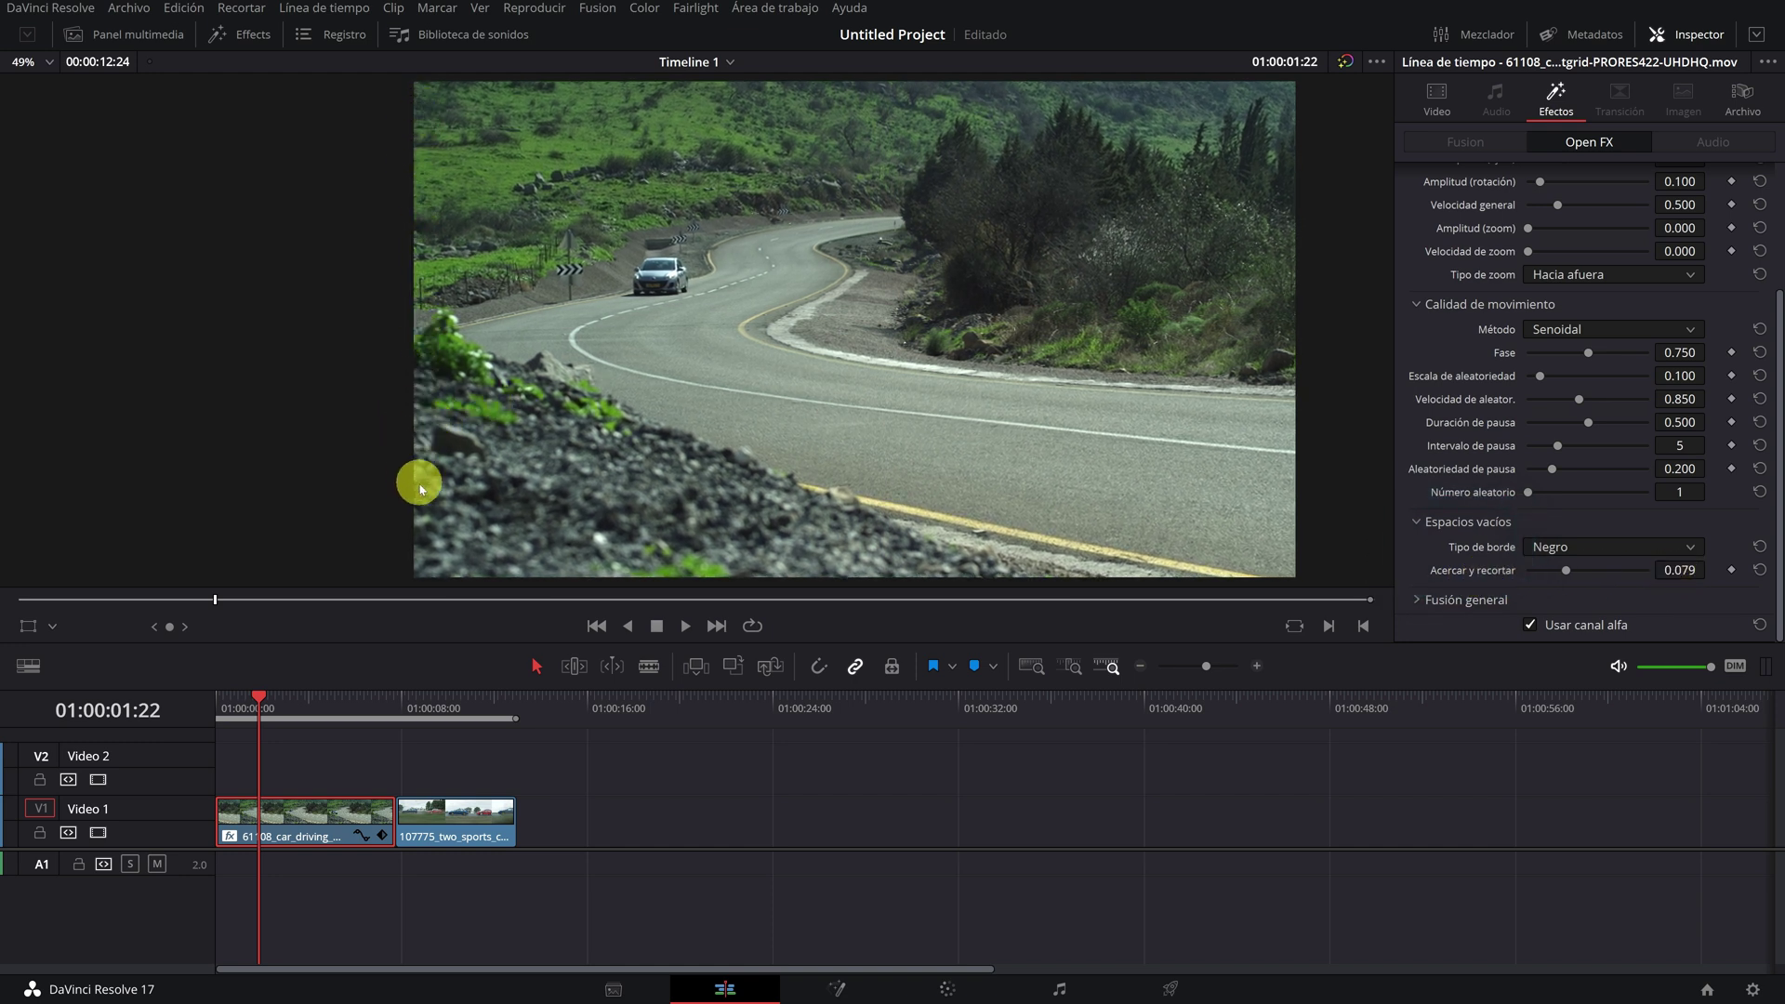
left_click_drag(1687, 570, 1661, 587)
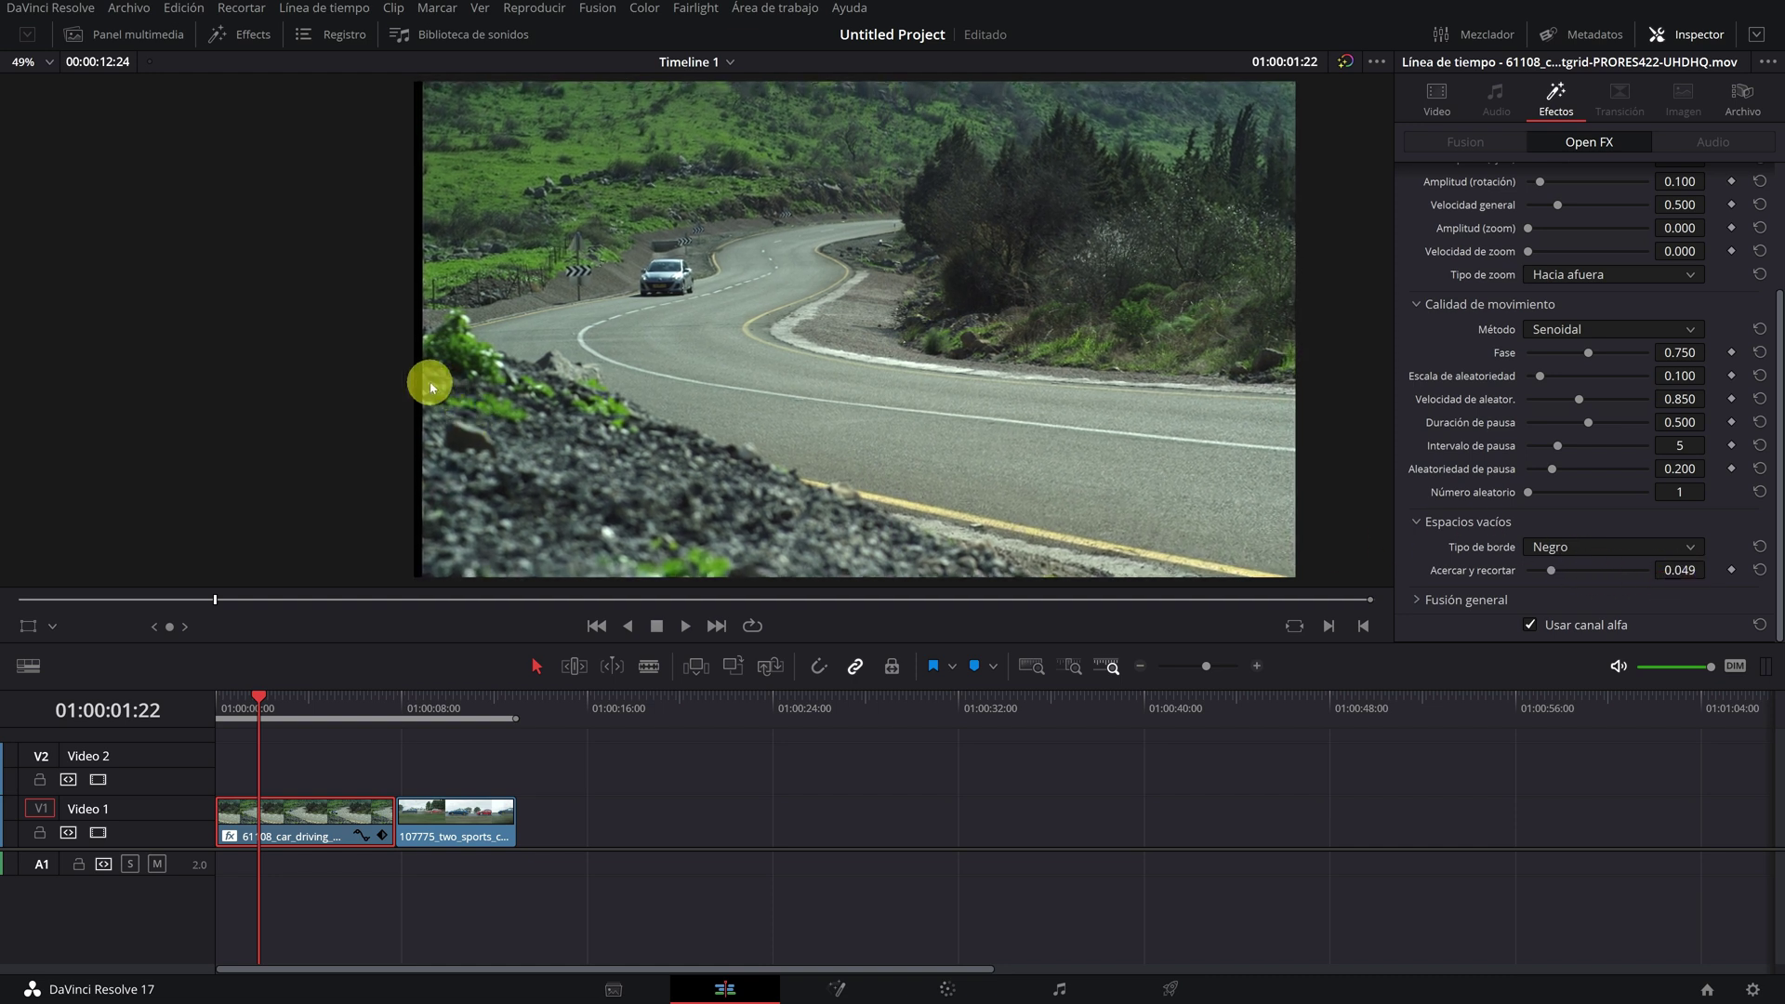
left_click(1615, 550)
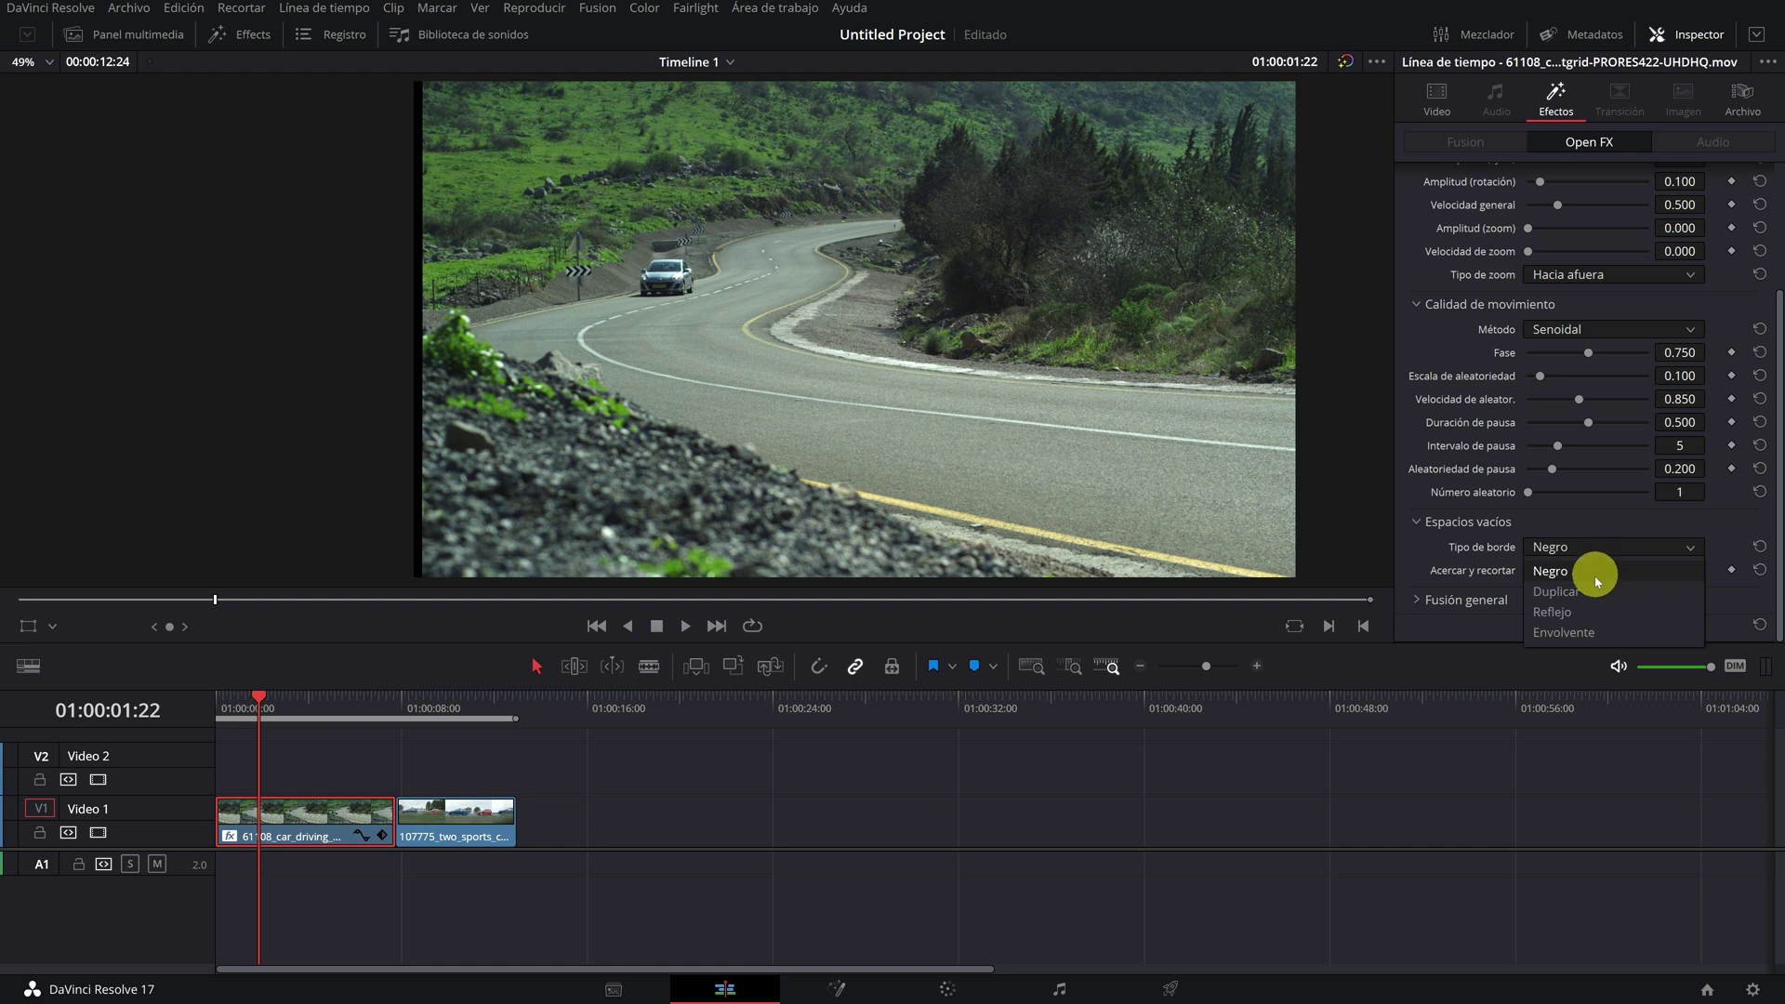
left_click(1561, 613)
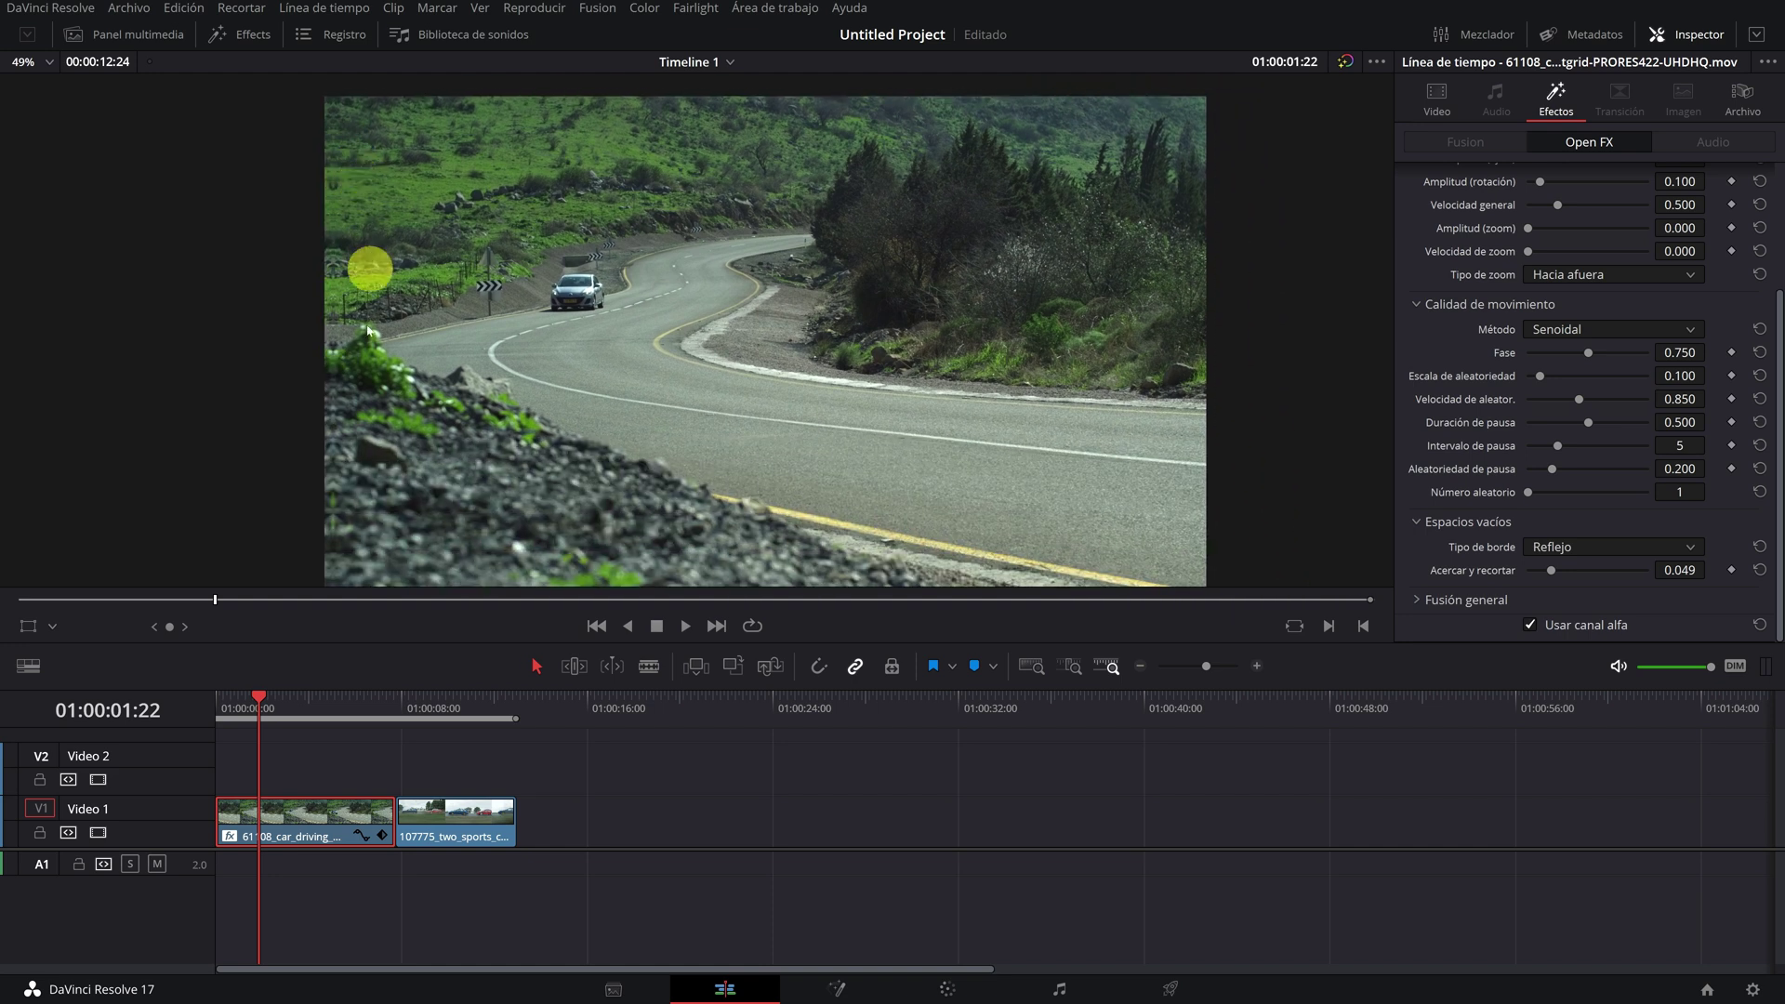
Play the car clip from its start to review the current shake.
left_click(231, 707)
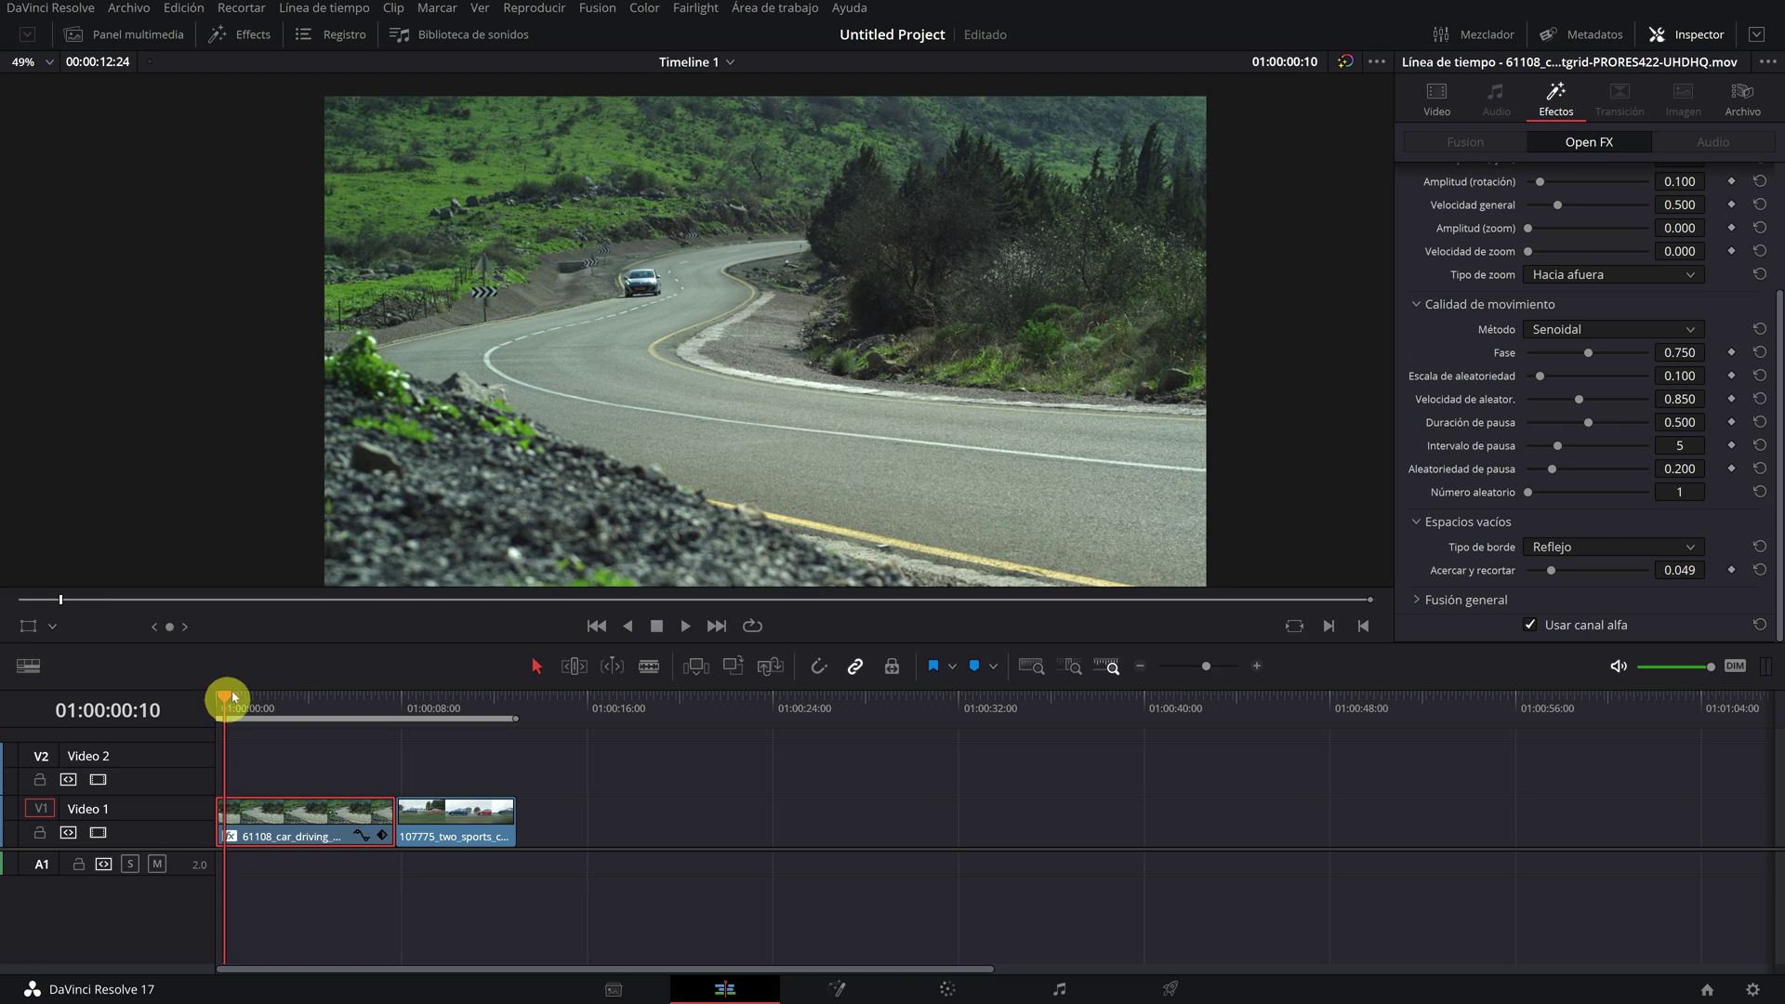
key("space")
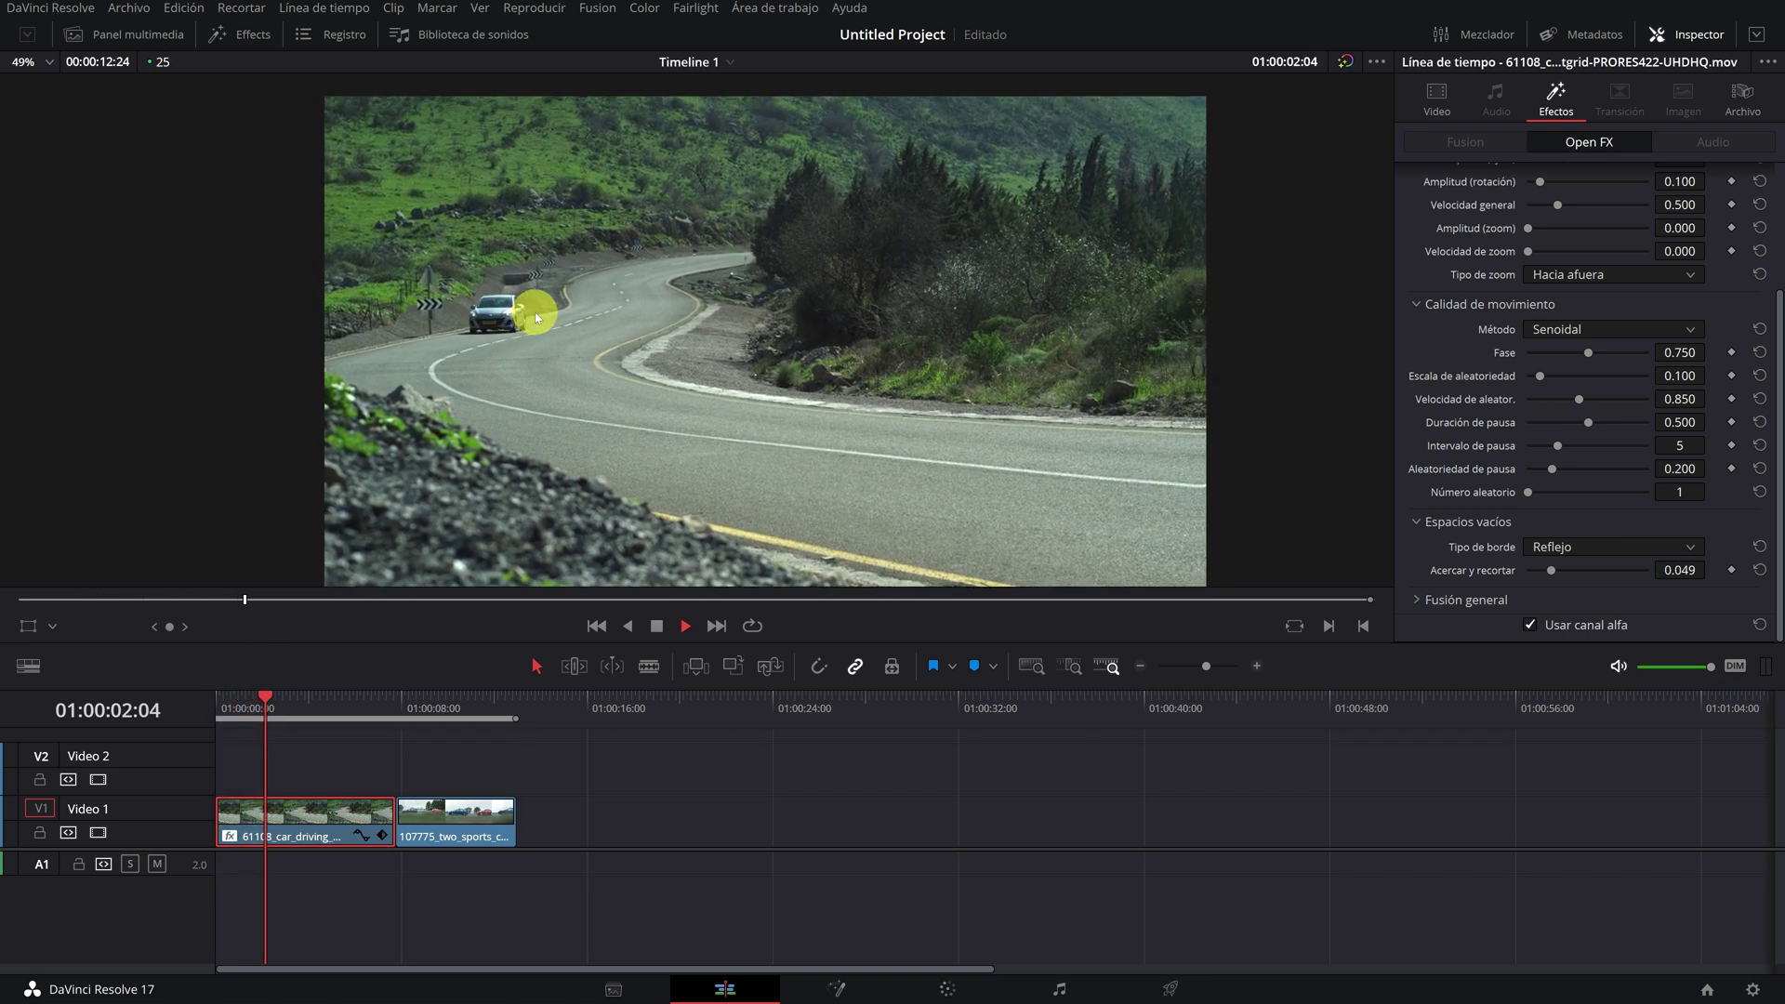
key("space")
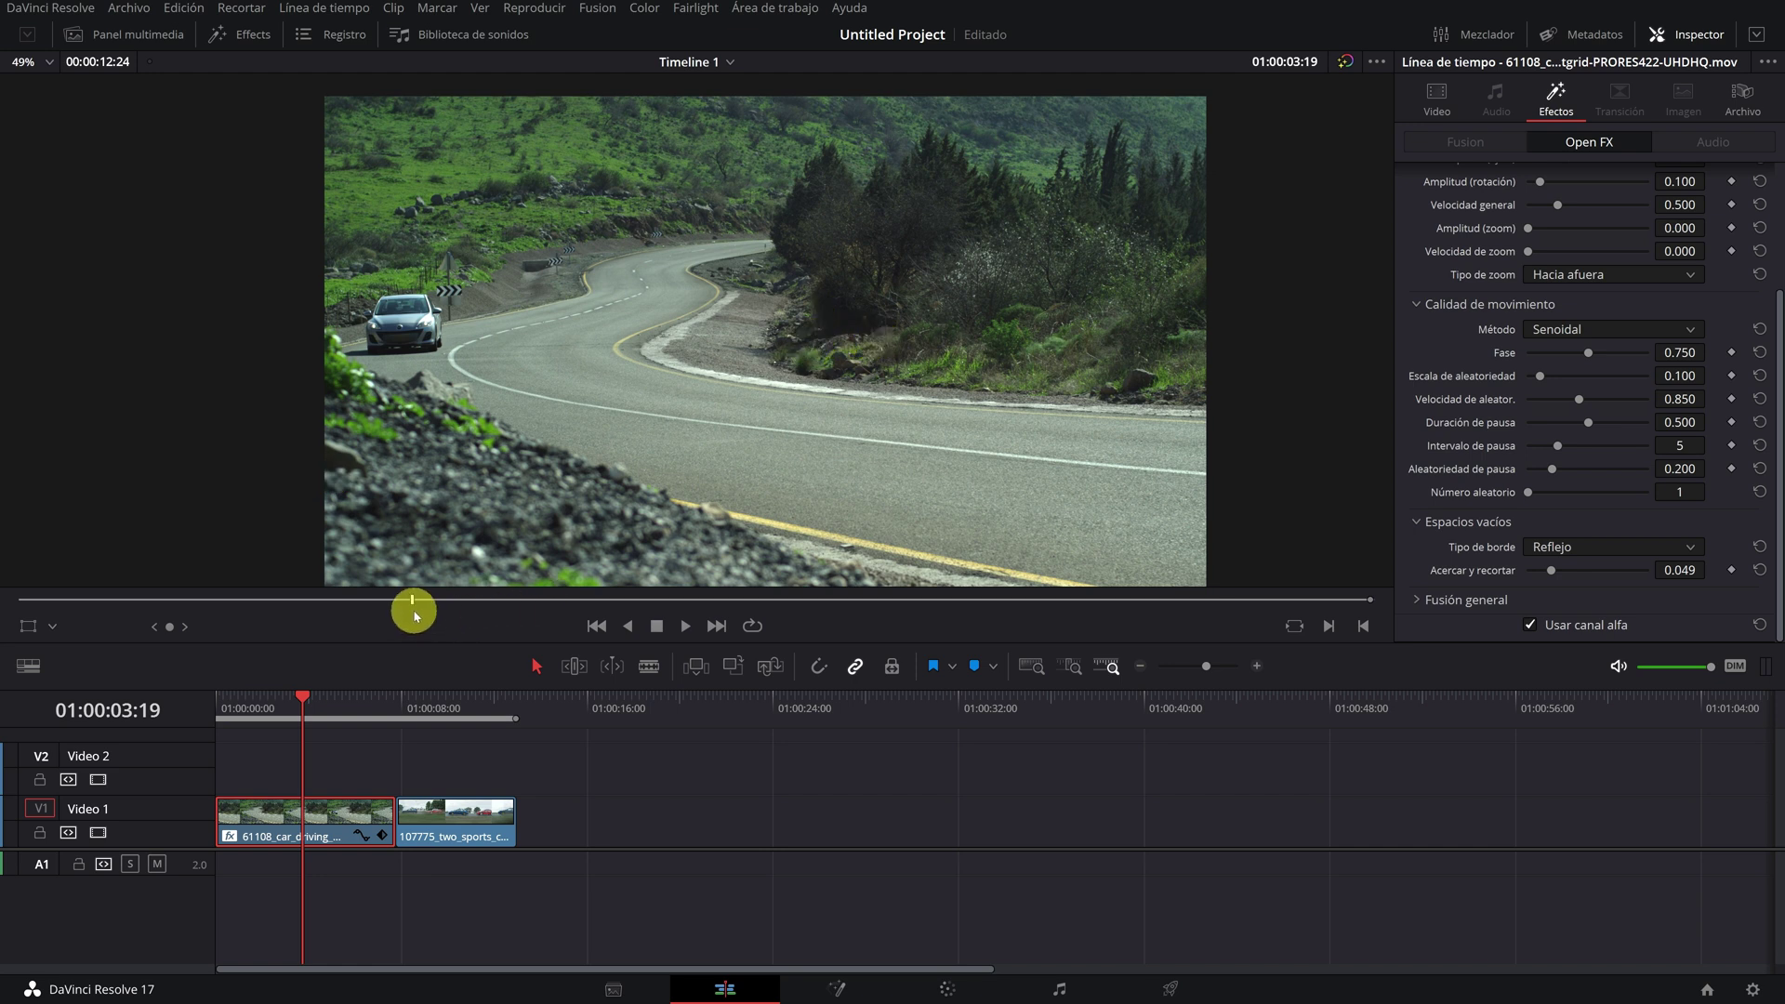
left_click_drag(410, 602, 247, 600)
Reset Amplitud (eje X) to 0.100, set Movimiento 0.360 and Velocidad 0.405, then preview.
scroll(1426, 248, "up", 5)
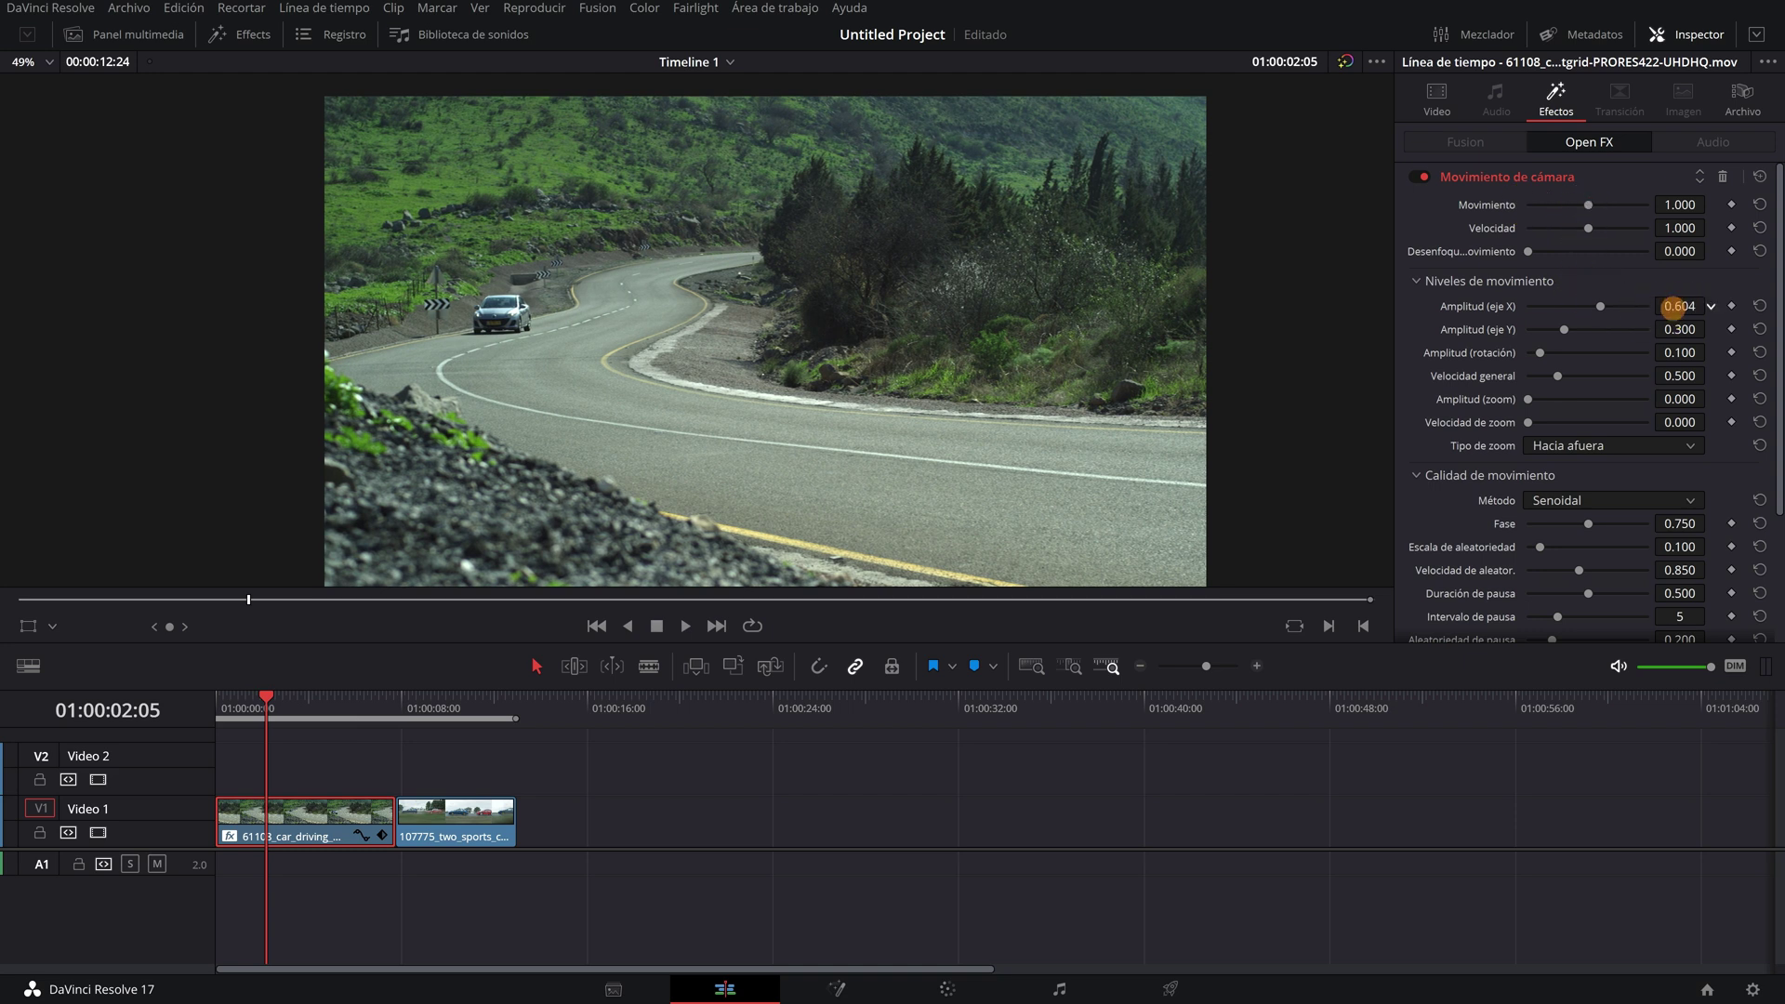
left_click(1758, 307)
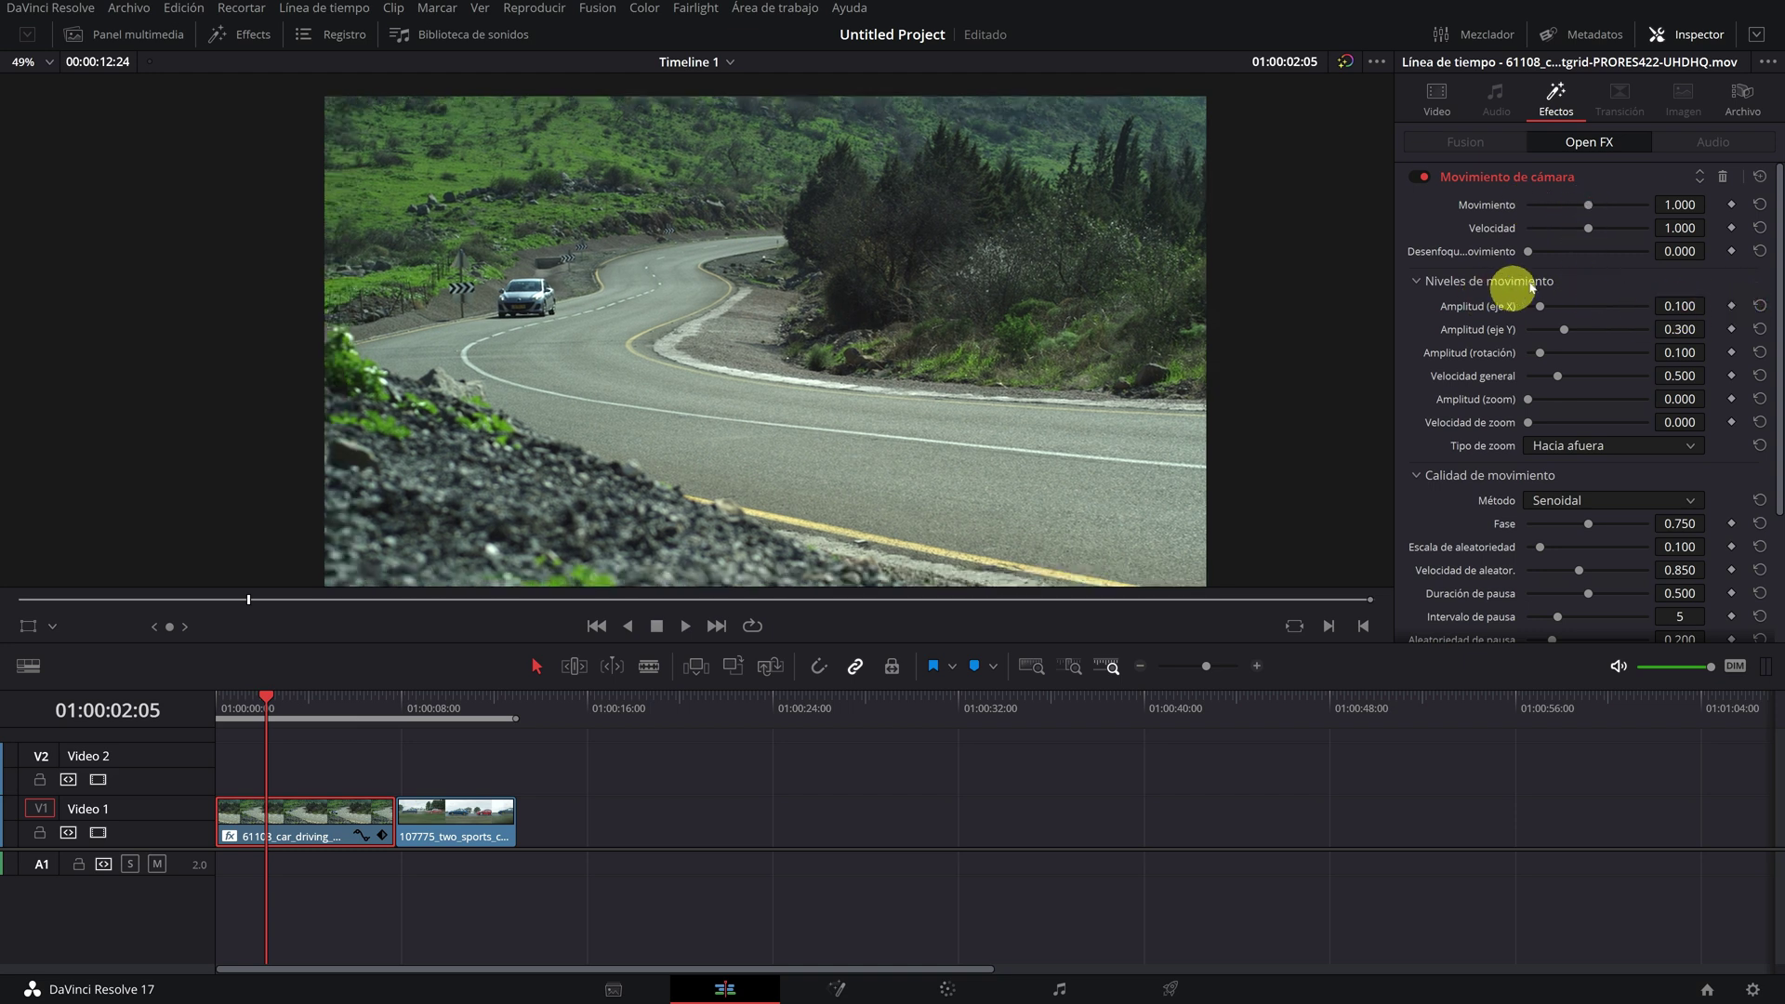
left_click_drag(1680, 228, 1125, 219)
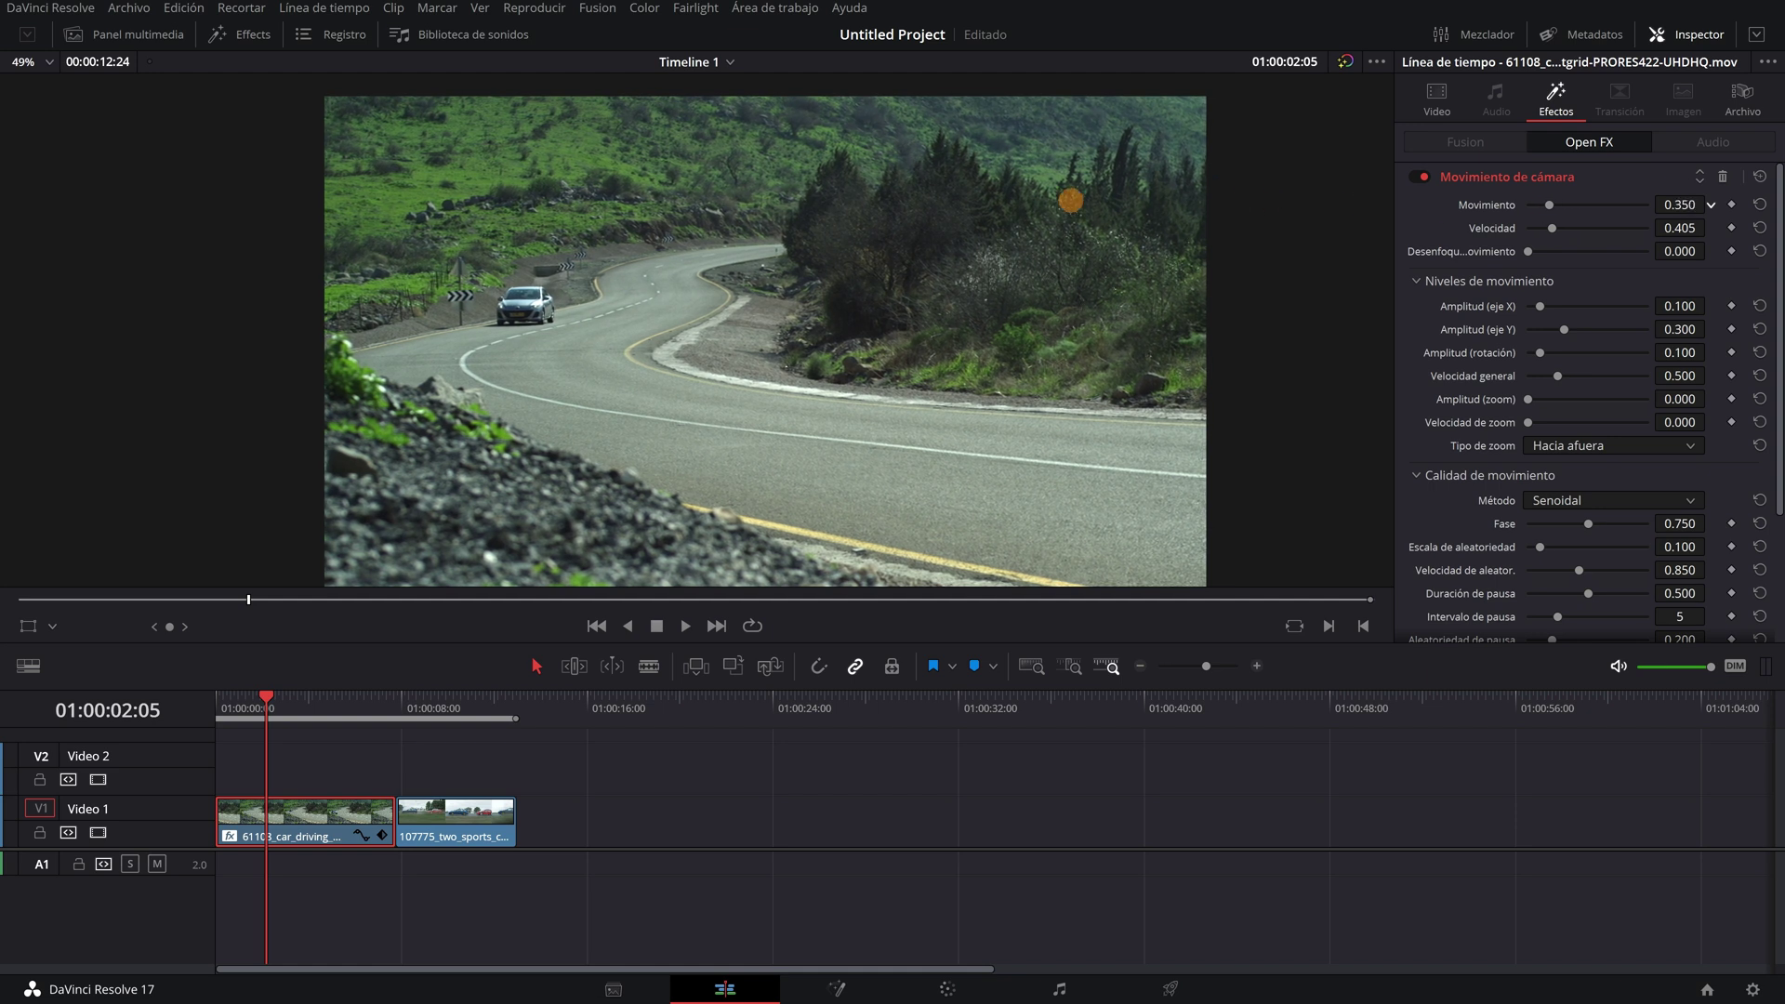
left_click(227, 699)
key("space")
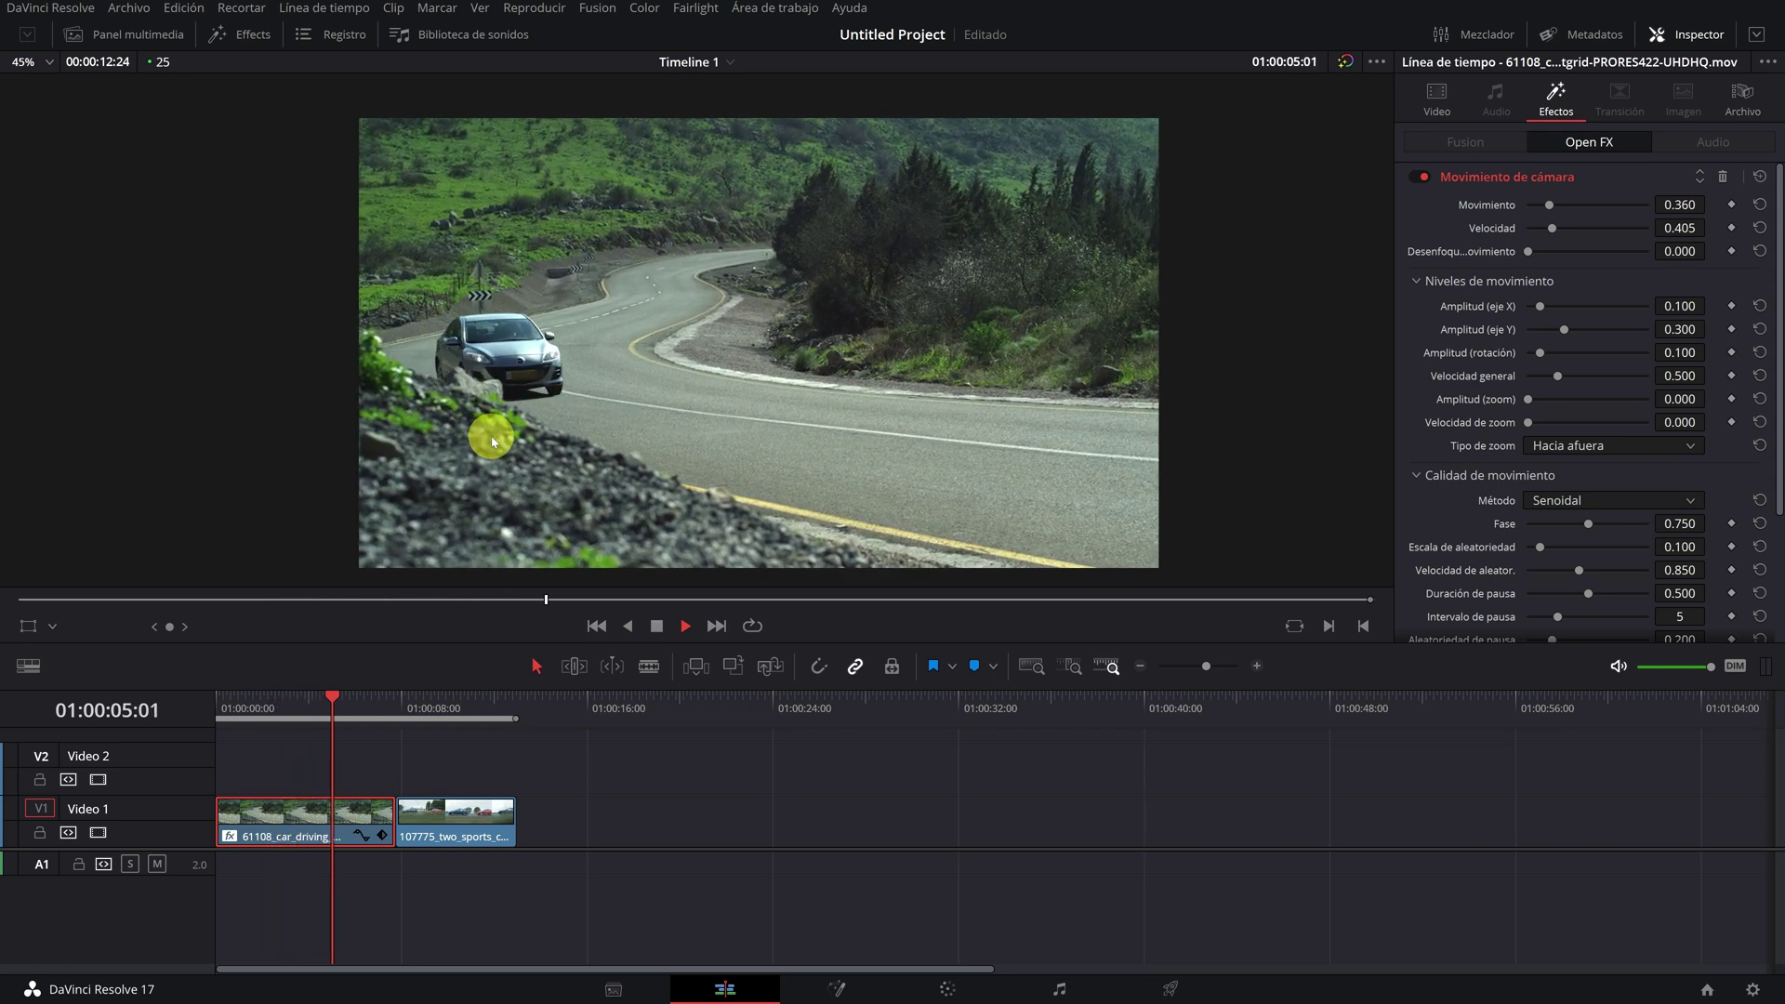
key("space")
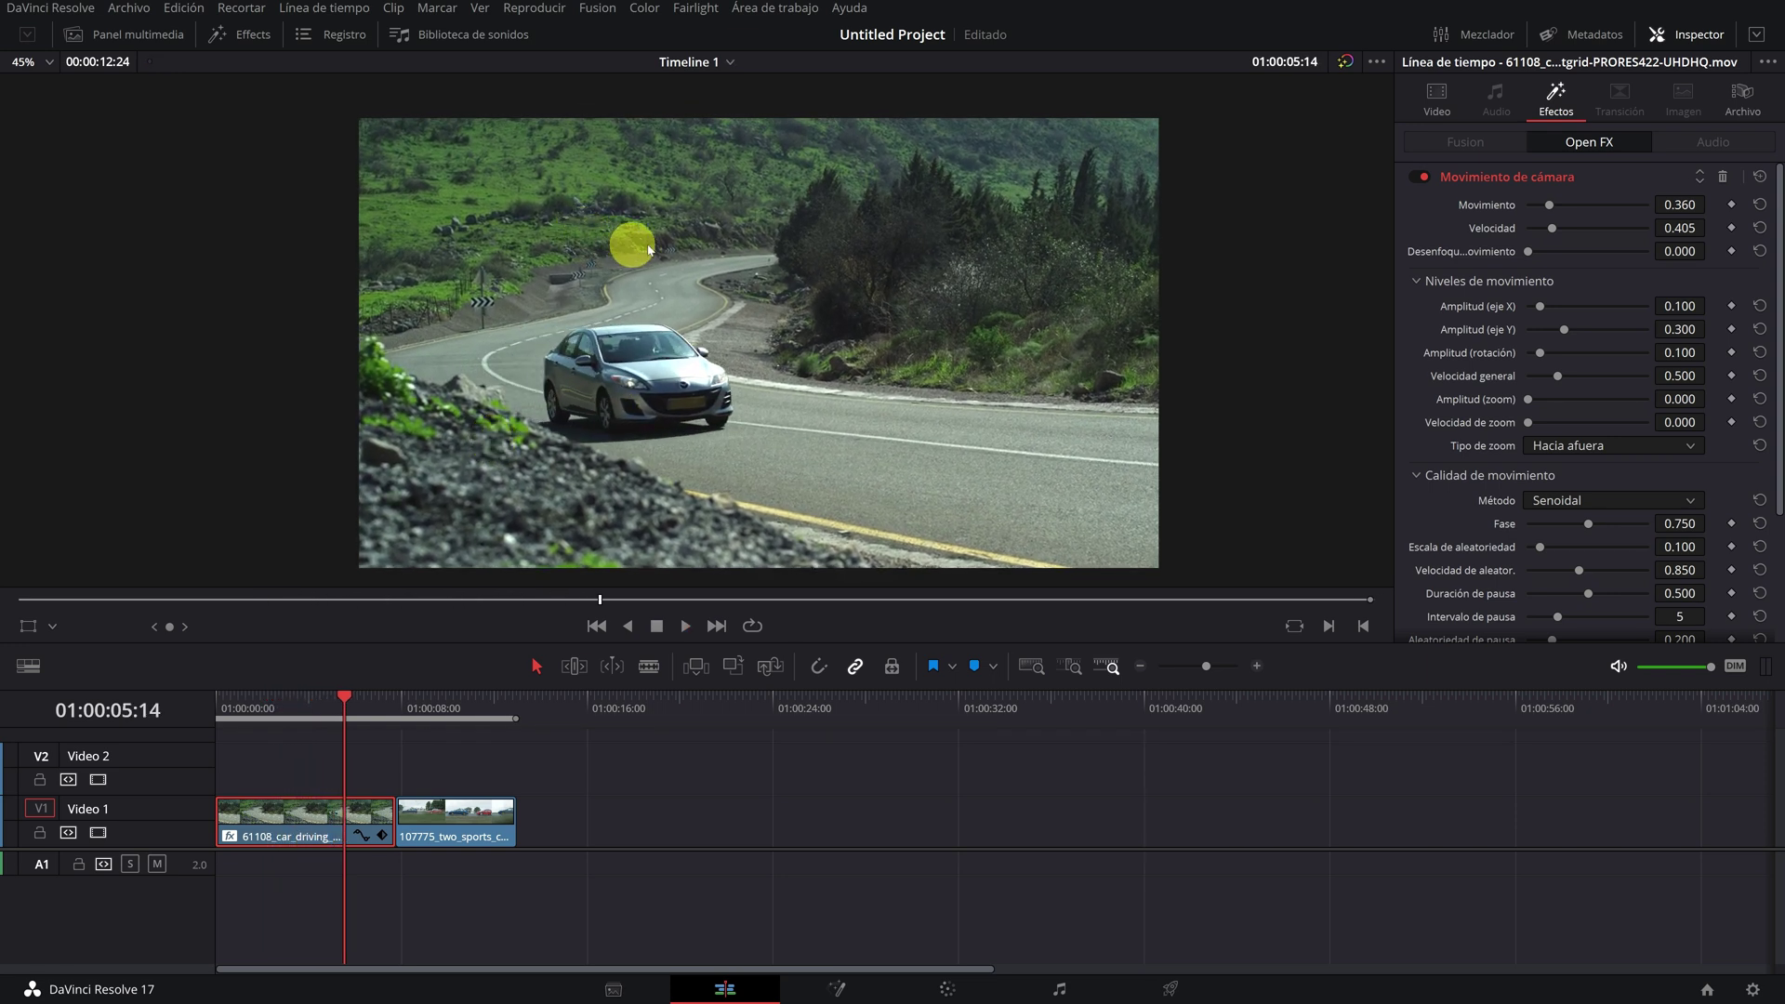
left_click_drag(223, 702, 323, 702)
Set Escala de aleatoriedad to 0.411 and Número aleatorio to 4.
scroll(1495, 365, "down", 4)
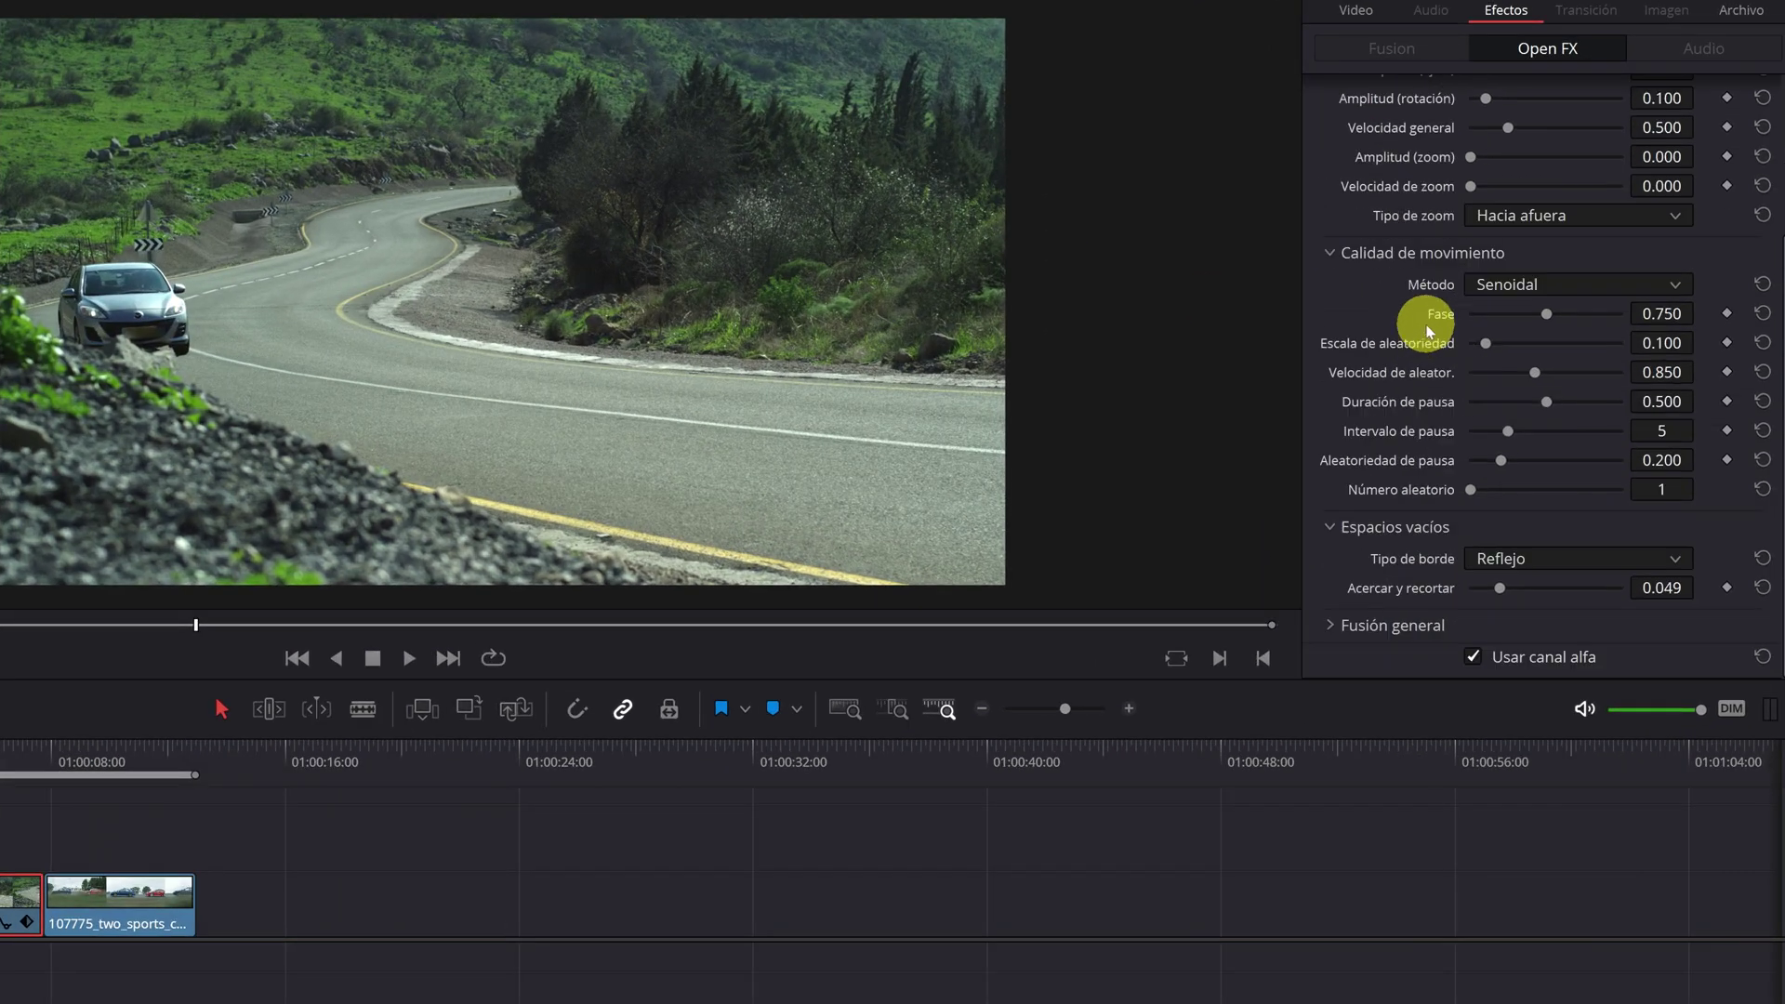
left_click_drag(1487, 343, 1533, 345)
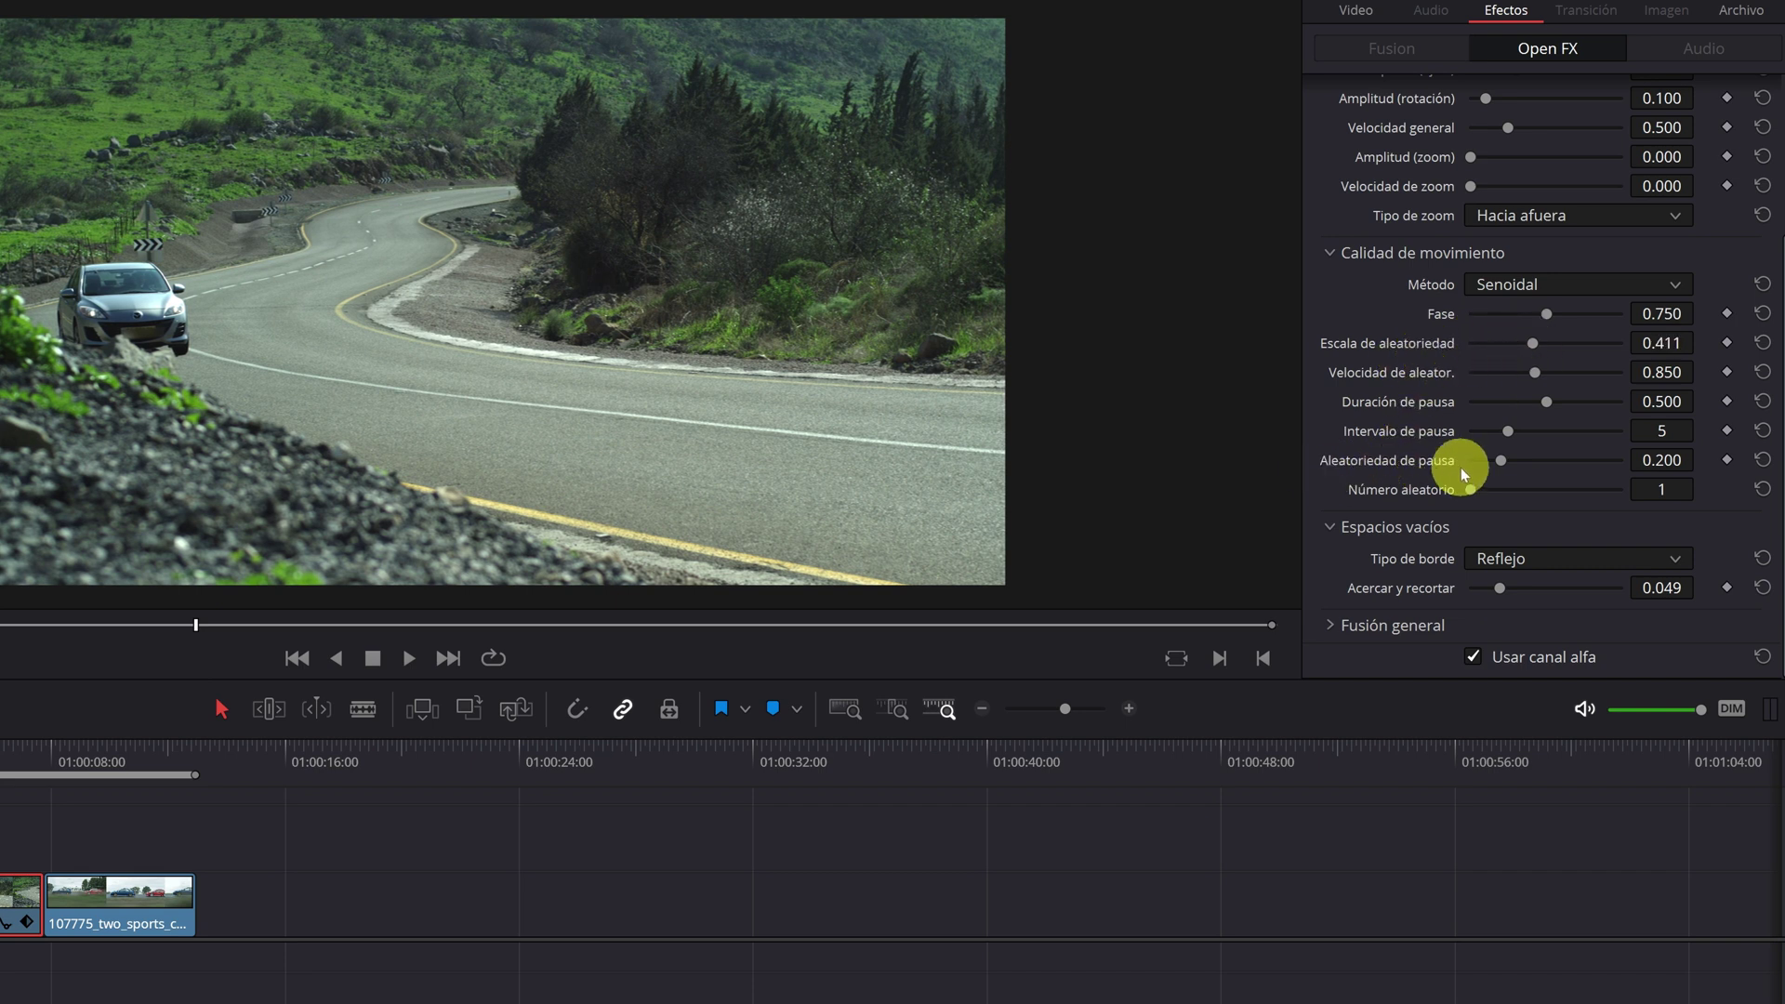
left_click_drag(1488, 490, 1525, 490)
Play the timeline from the start, then replay it full screen with Ctrl+F.
key("Home")
key("space")
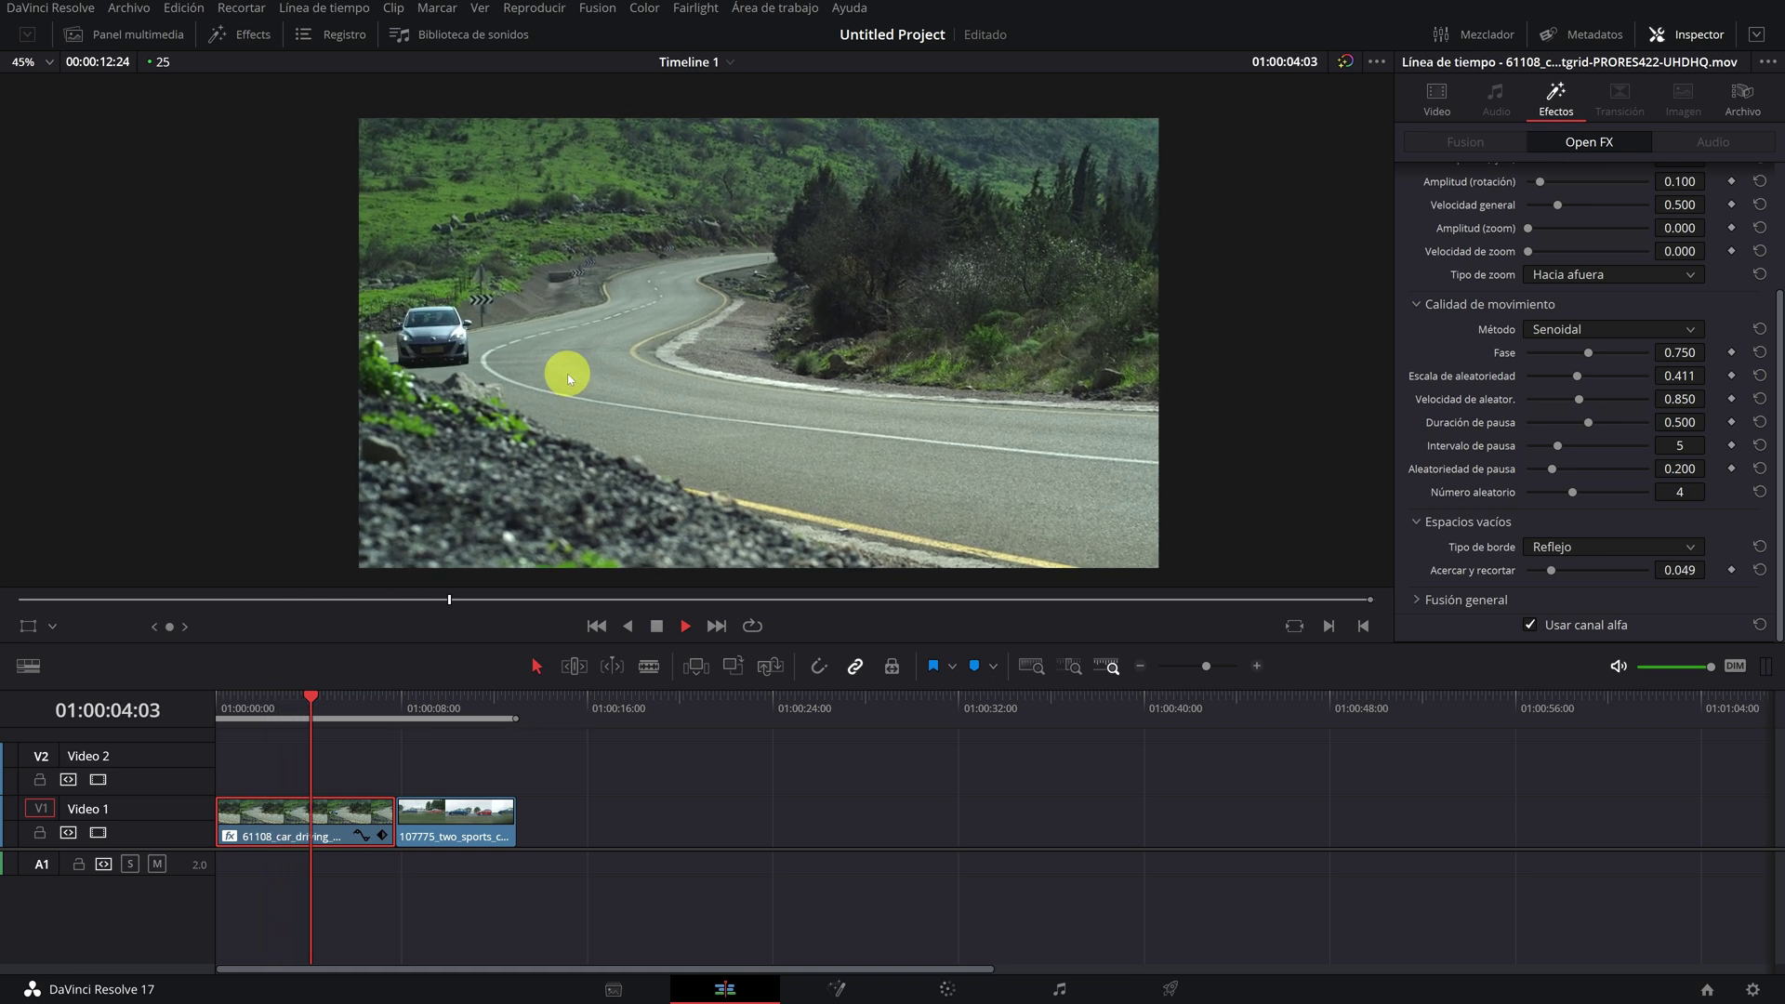
key("space")
key("Home")
key("ctrl+f")
key("space")
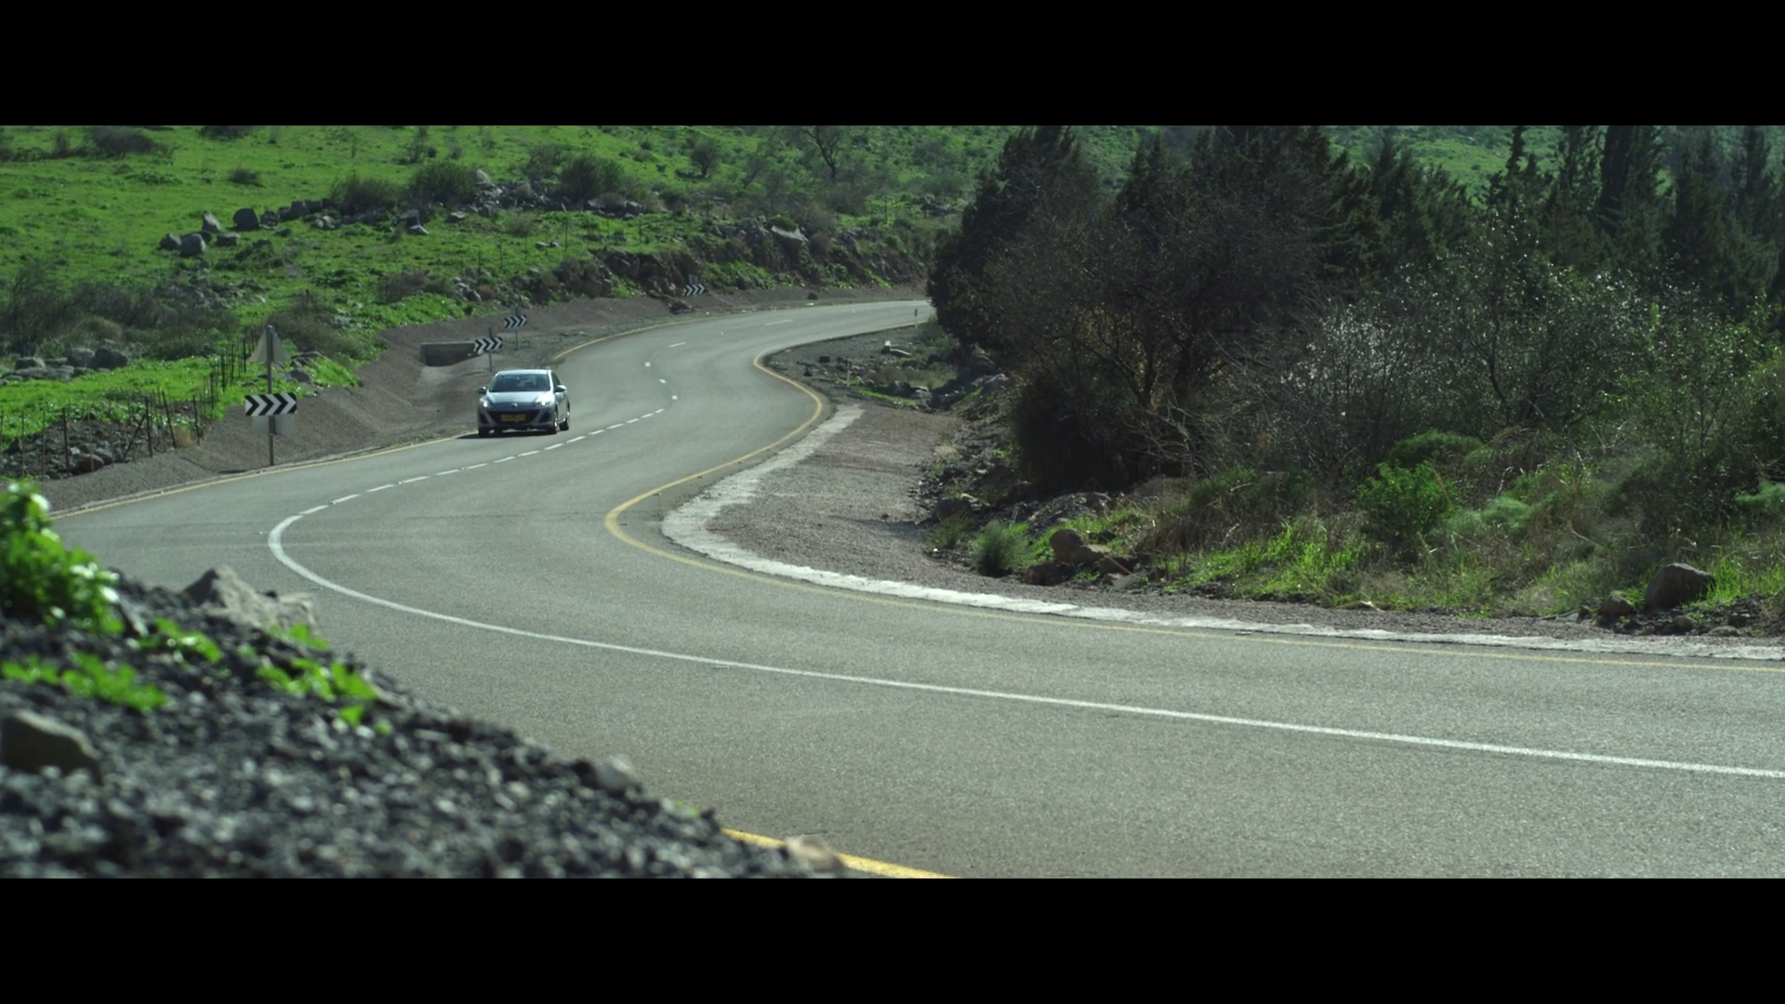
Exit full screen and drop Movimiento de cámara onto the blue-and-red-cars clip, then scrub it.
left_click(547, 359)
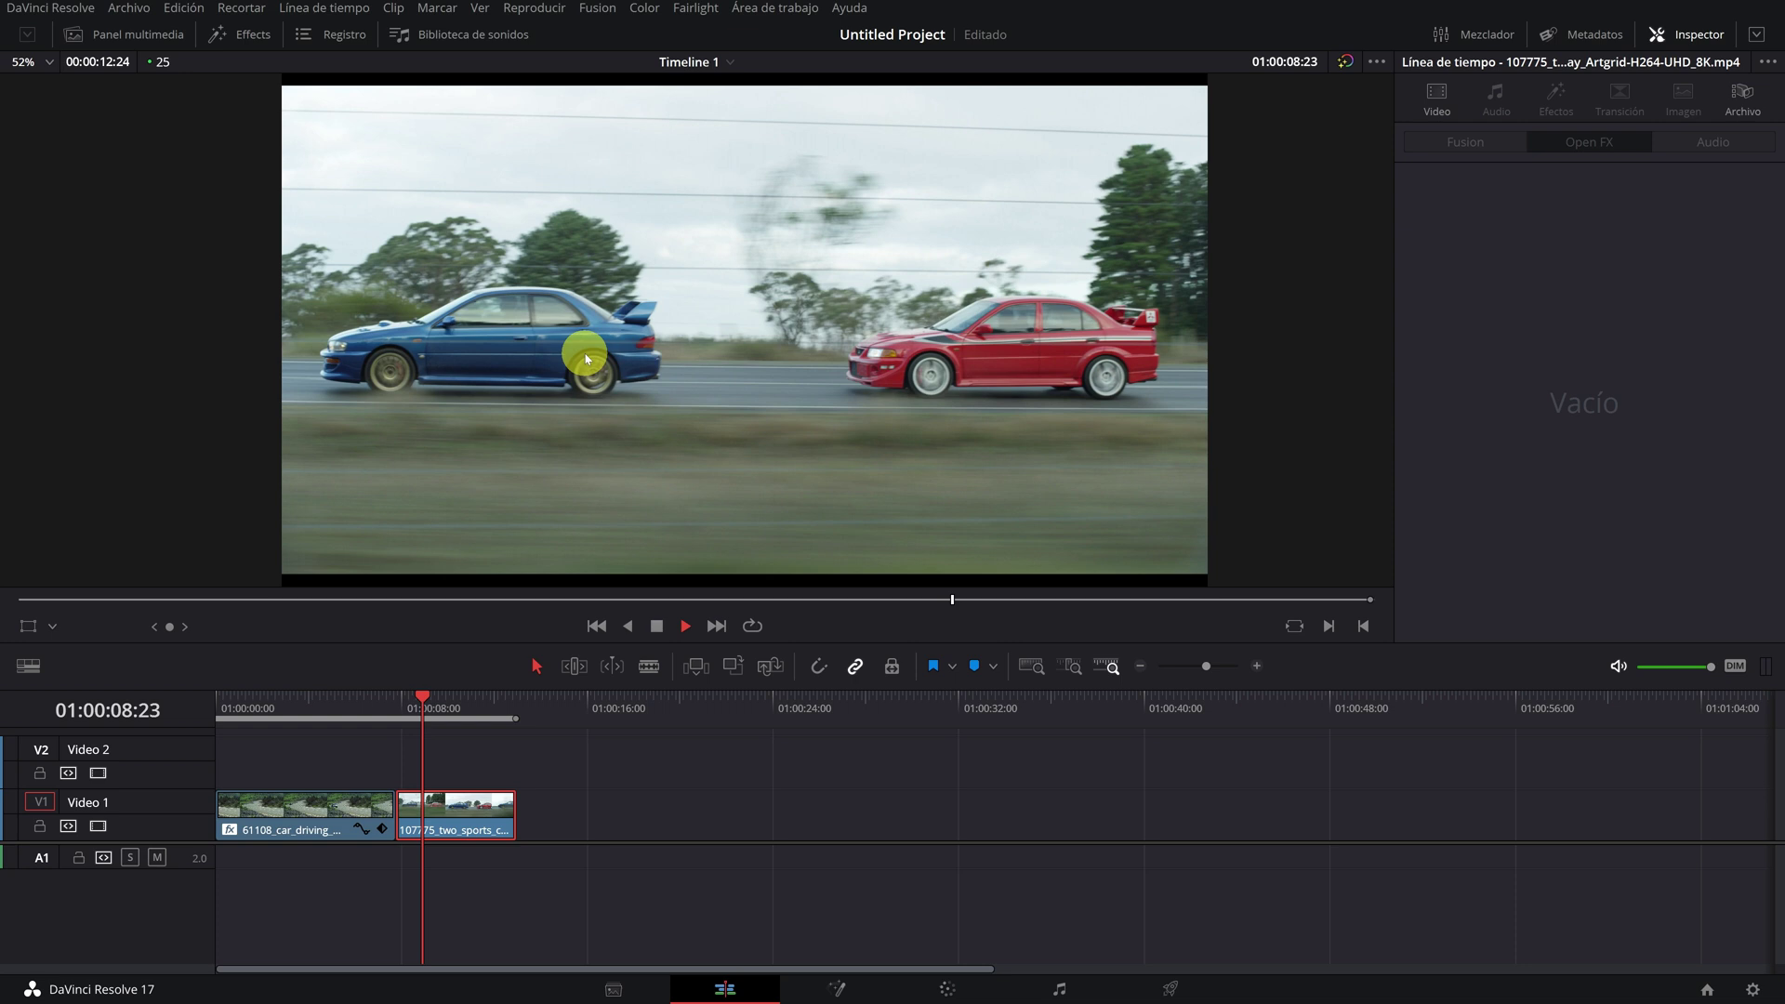
left_click(595, 418)
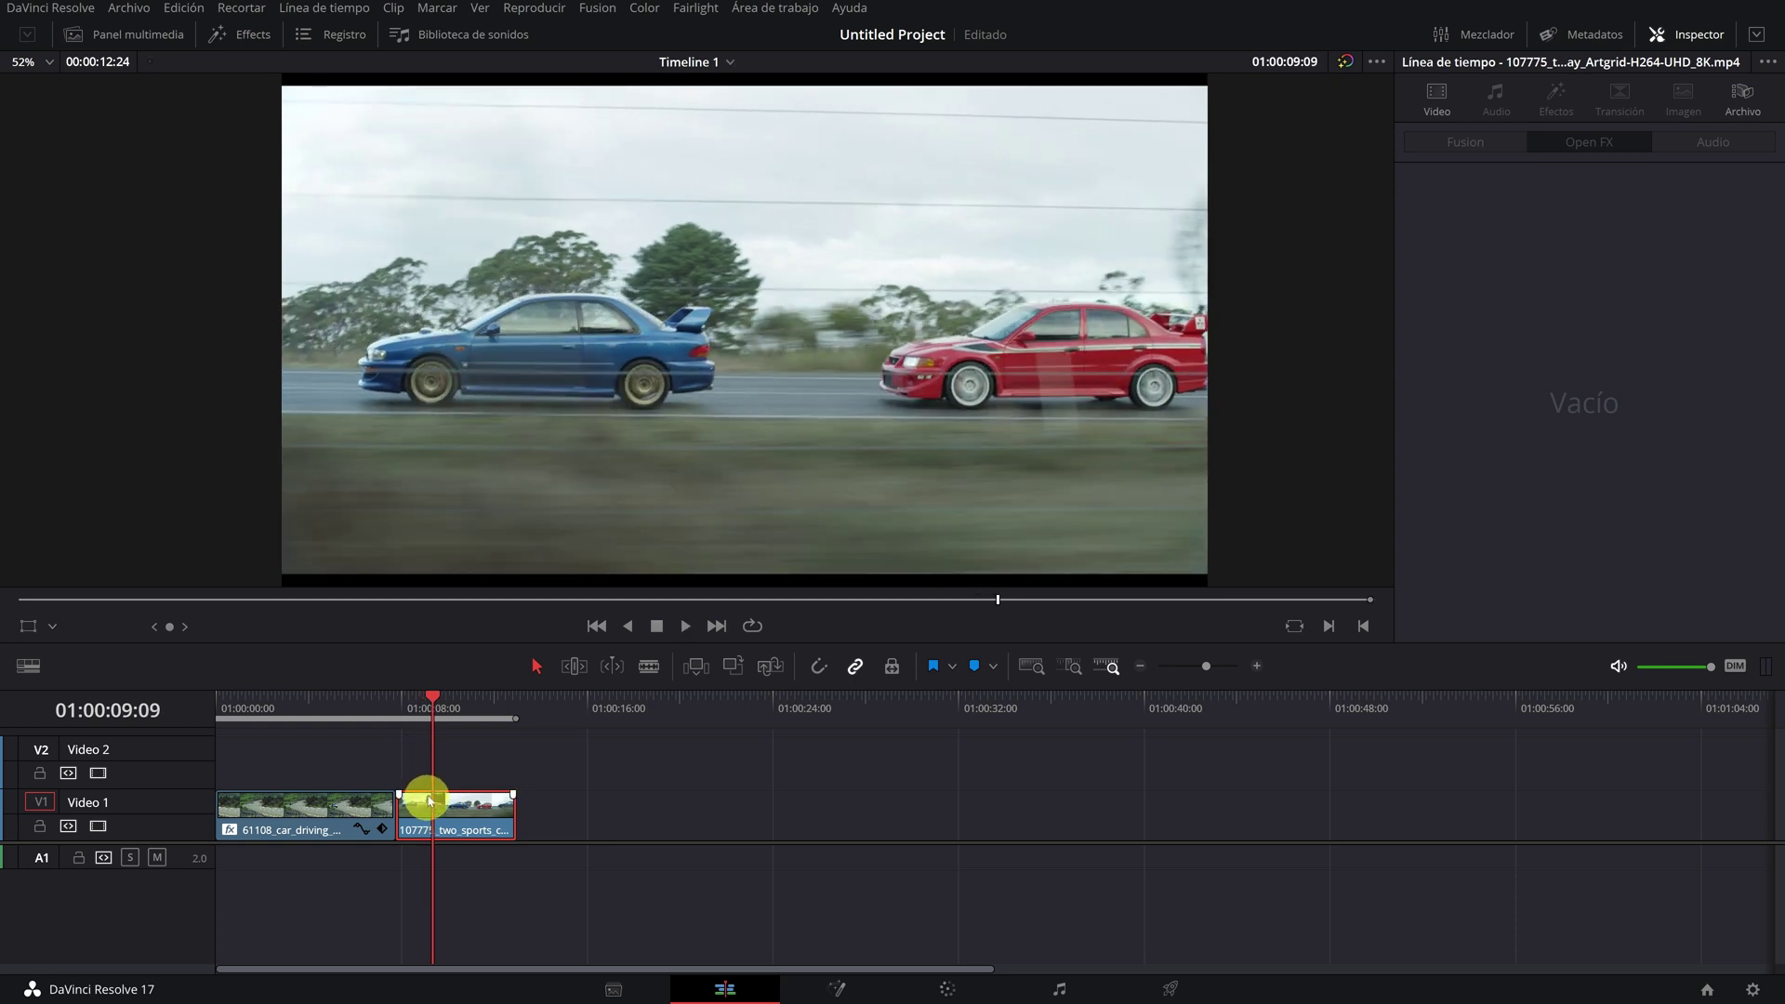
left_click(199, 34)
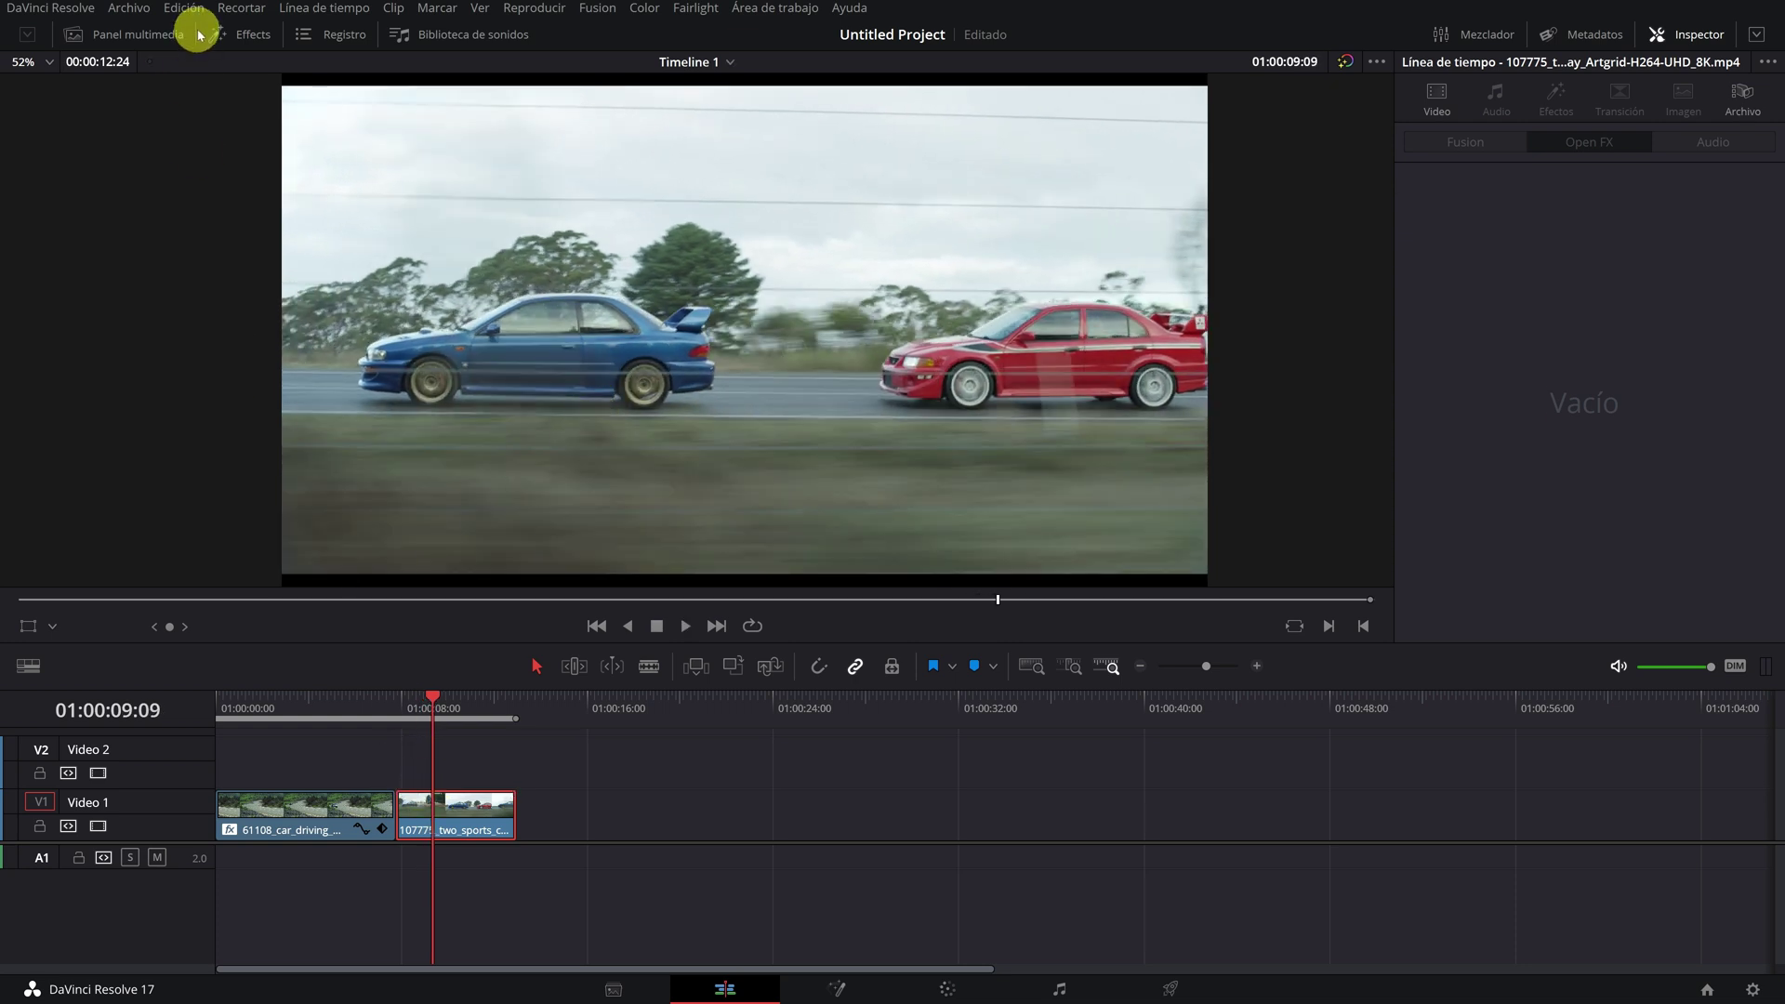
left_click(246, 37)
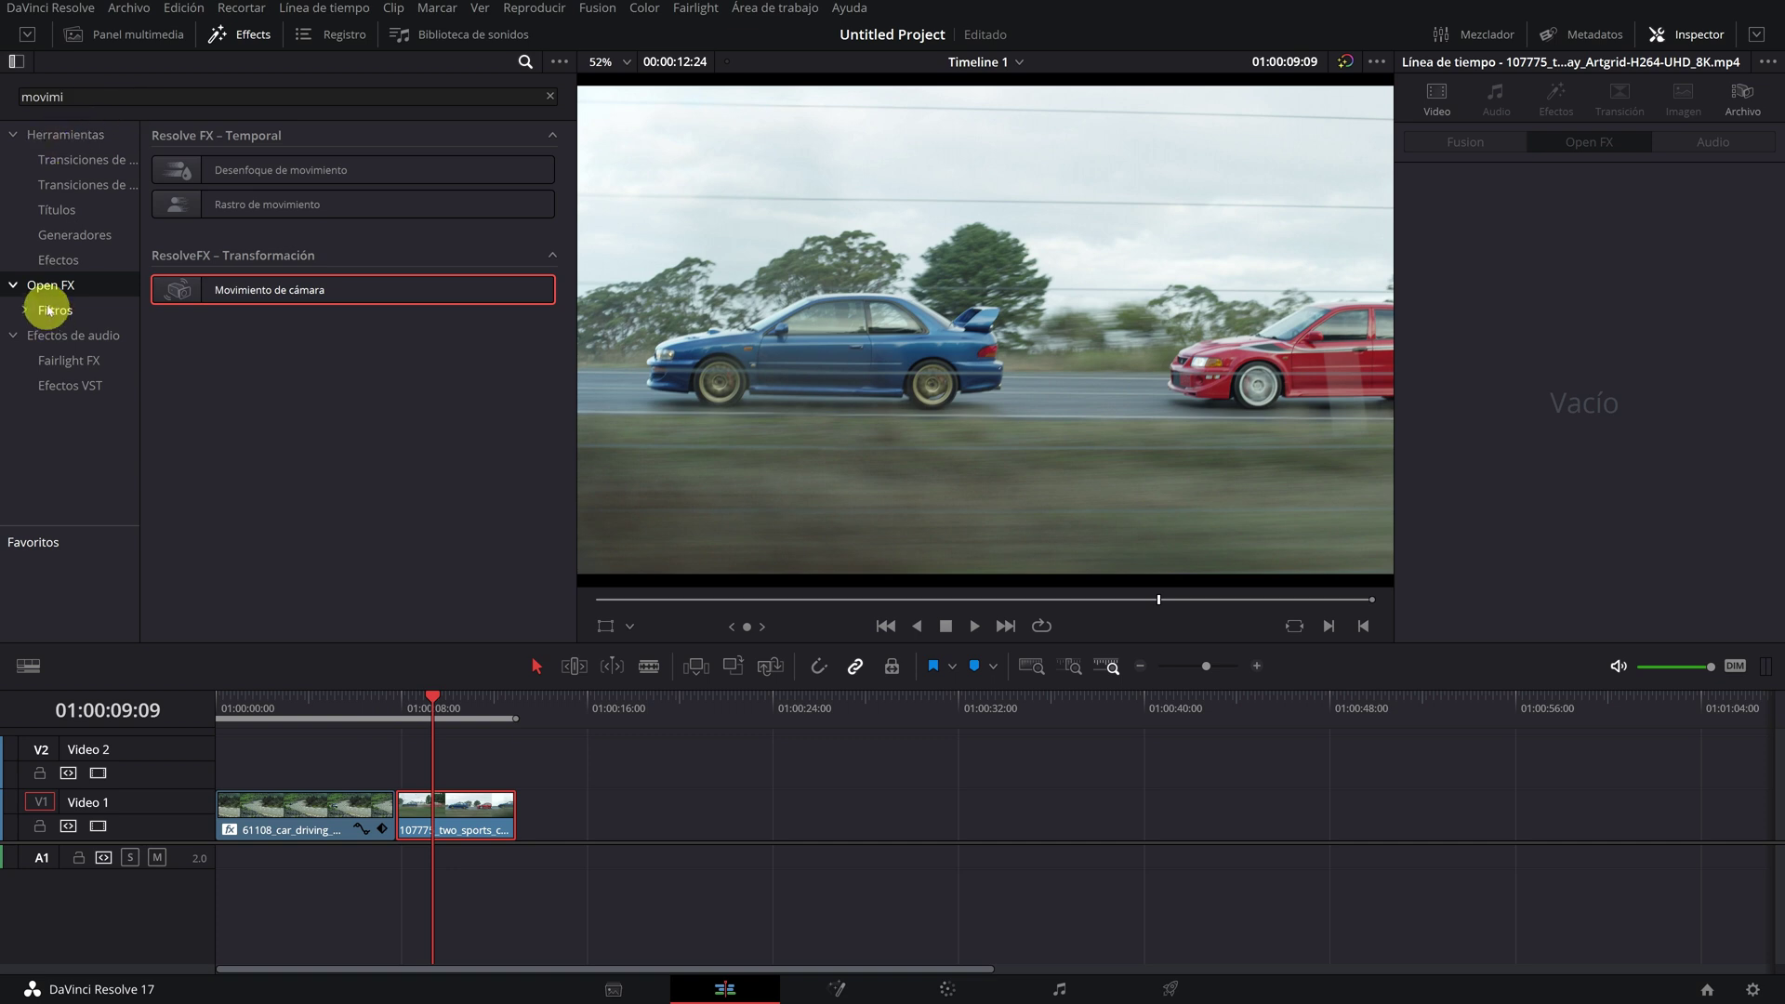
left_click_drag(279, 290, 439, 809)
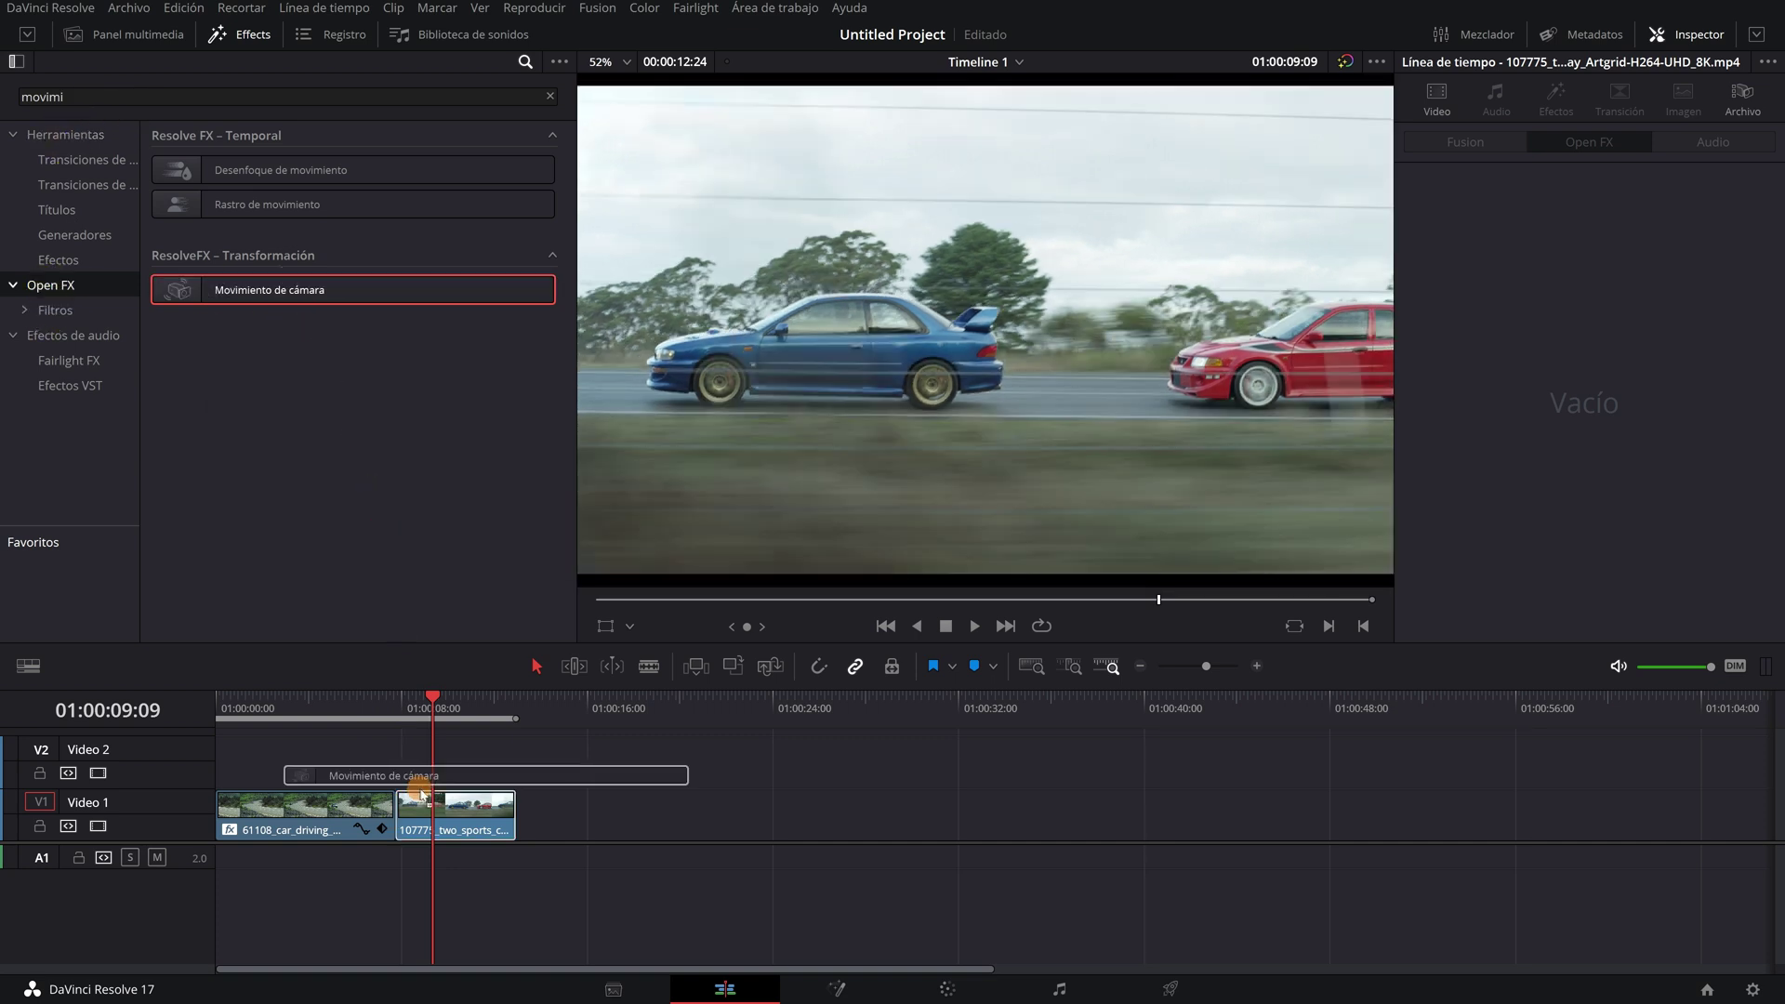
left_click(401, 708)
mouse_move(400, 711)
left_mouse_down()
mouse_move(500, 726)
mouse_move(401, 729)
left_mouse_up()
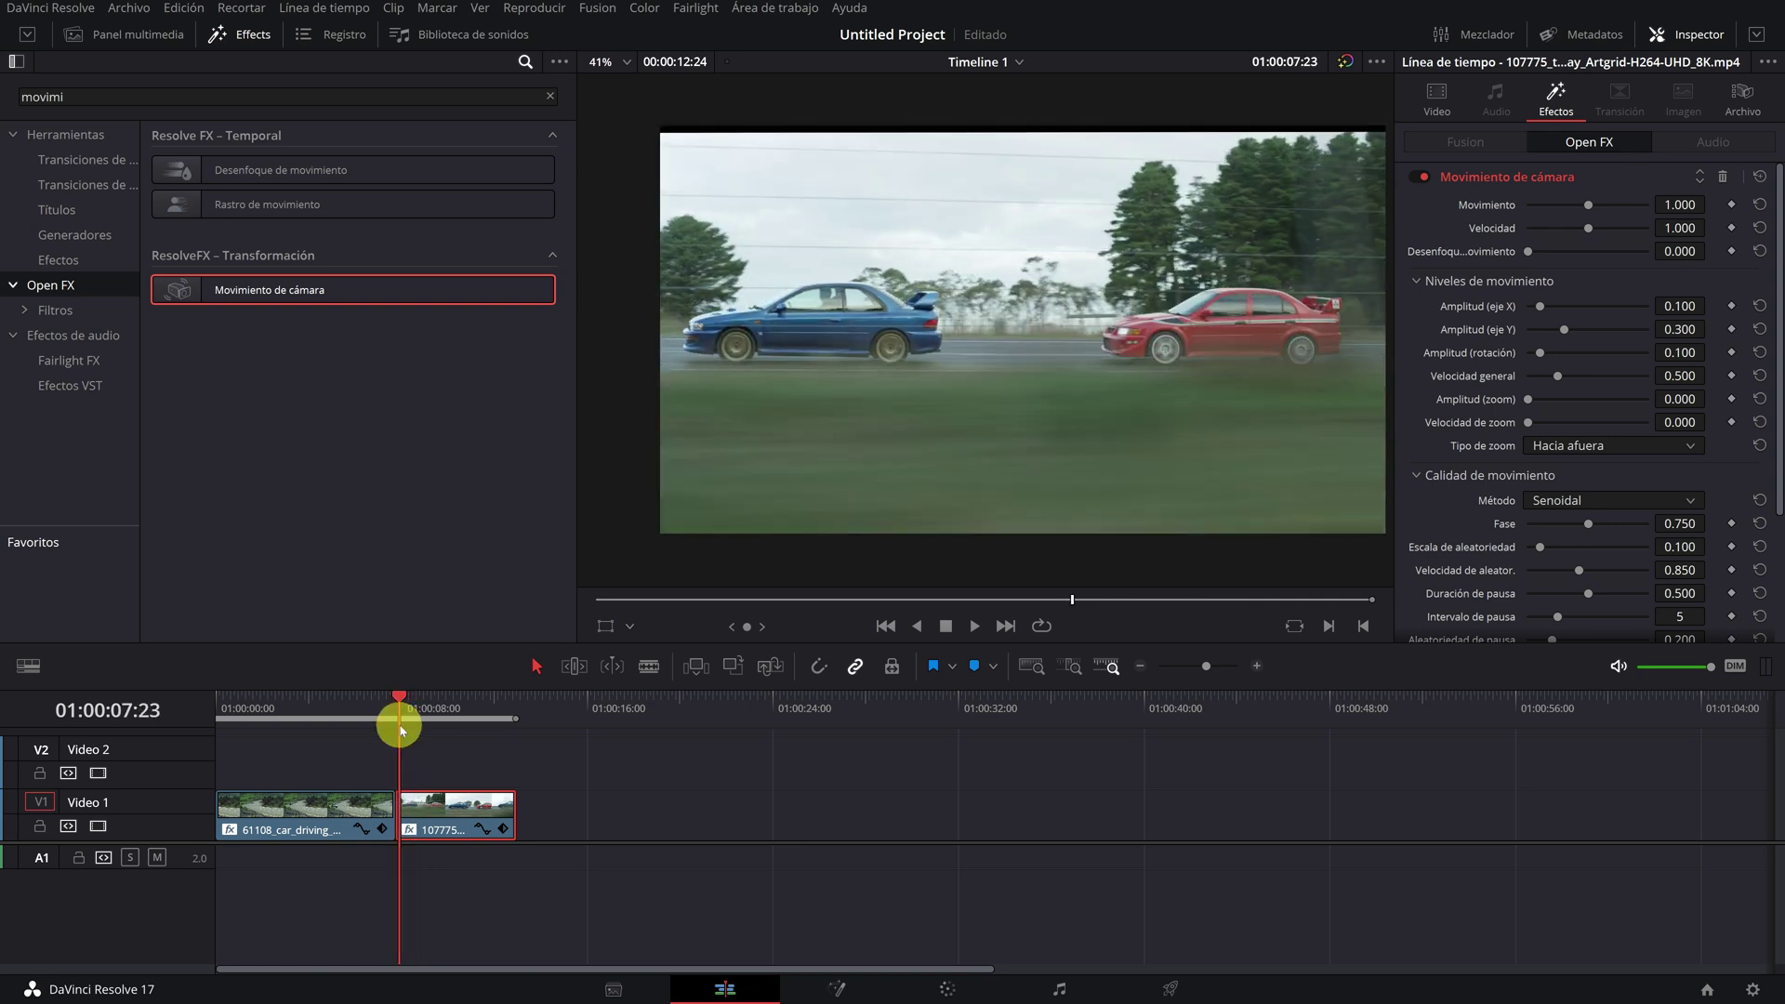
Keyframe Movimiento at 0 at 01:00:07:23, rising to 2 by 01:00:10:15.
left_click(1732, 205)
left_click_drag(1588, 204, 1528, 204)
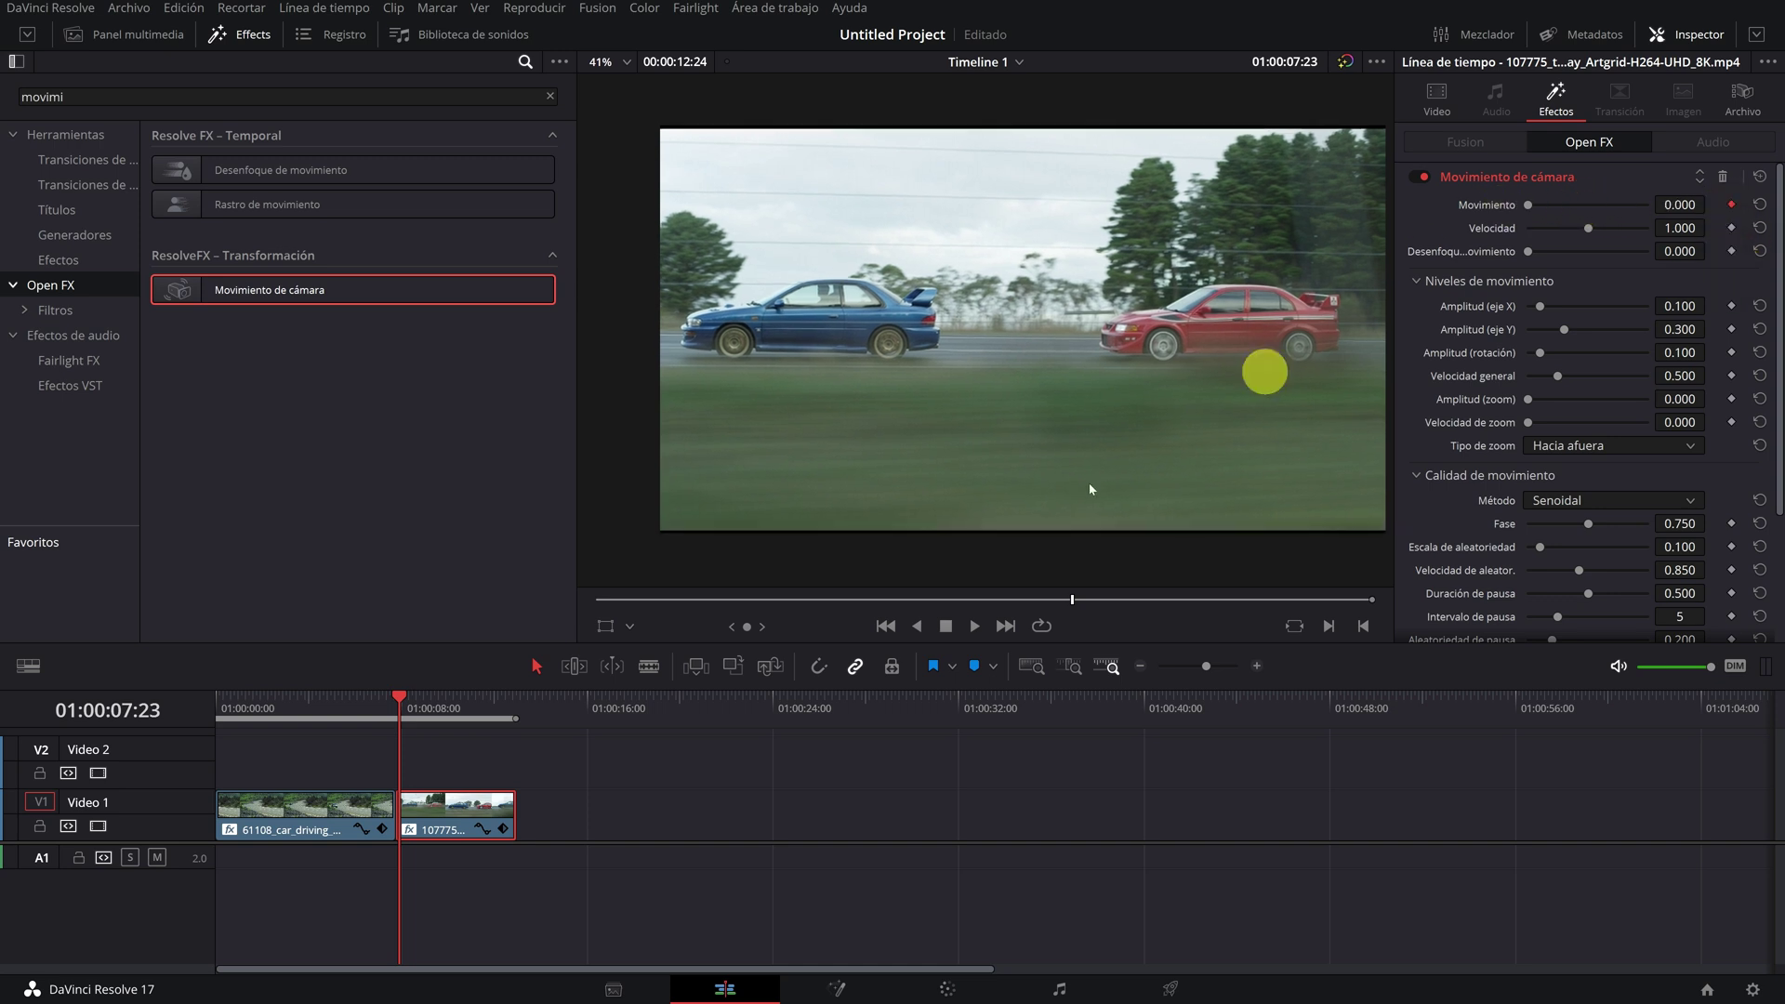
mouse_move(406, 716)
left_mouse_down()
mouse_move(468, 708)
mouse_move(463, 739)
left_mouse_up()
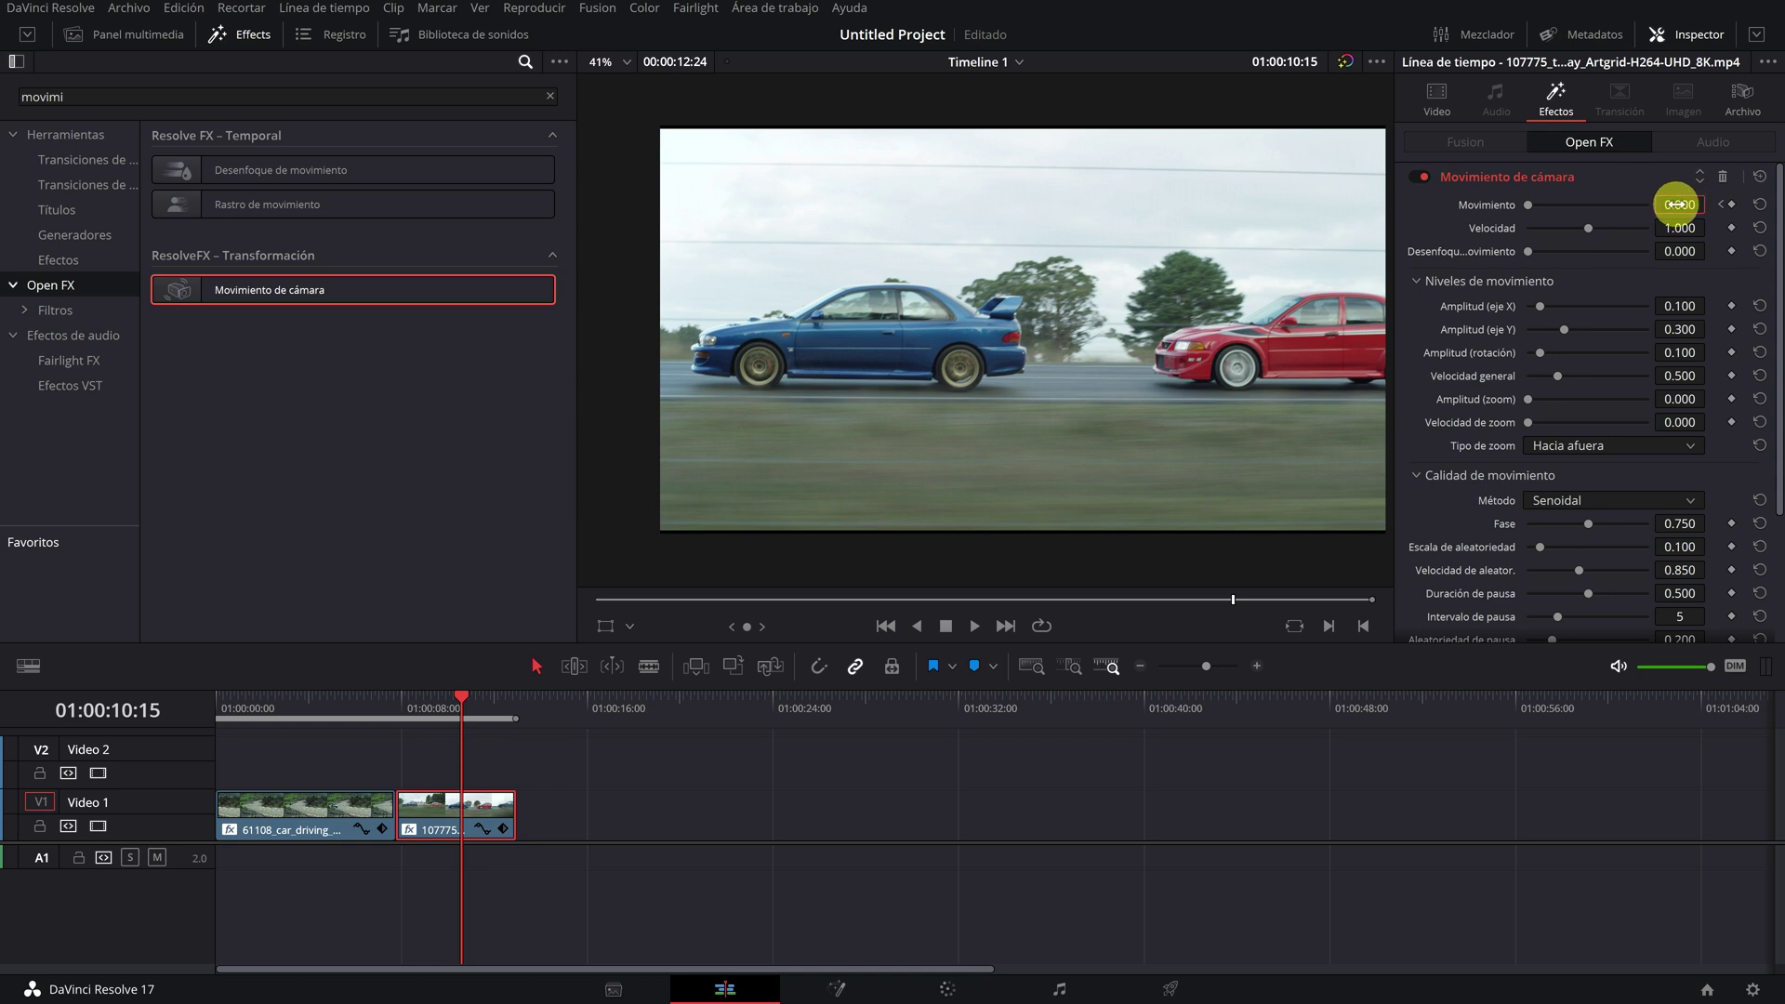
type("2")
key("Return")
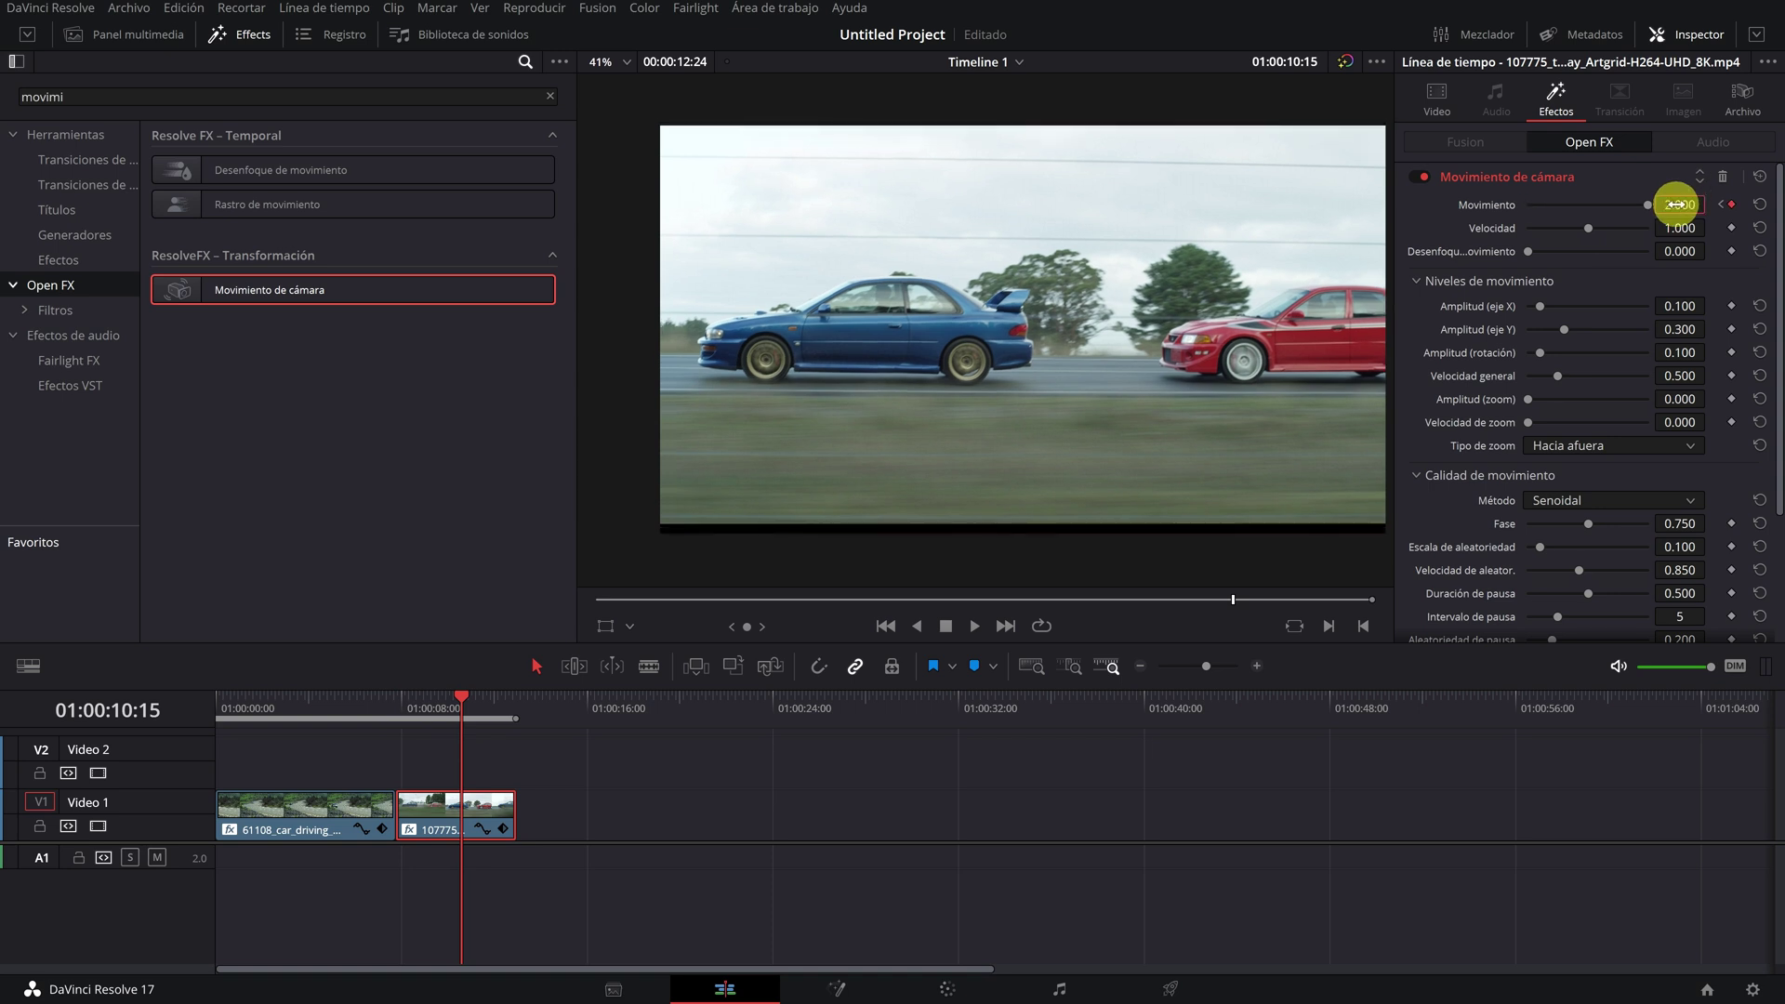
left_click_drag(1649, 207, 1653, 208)
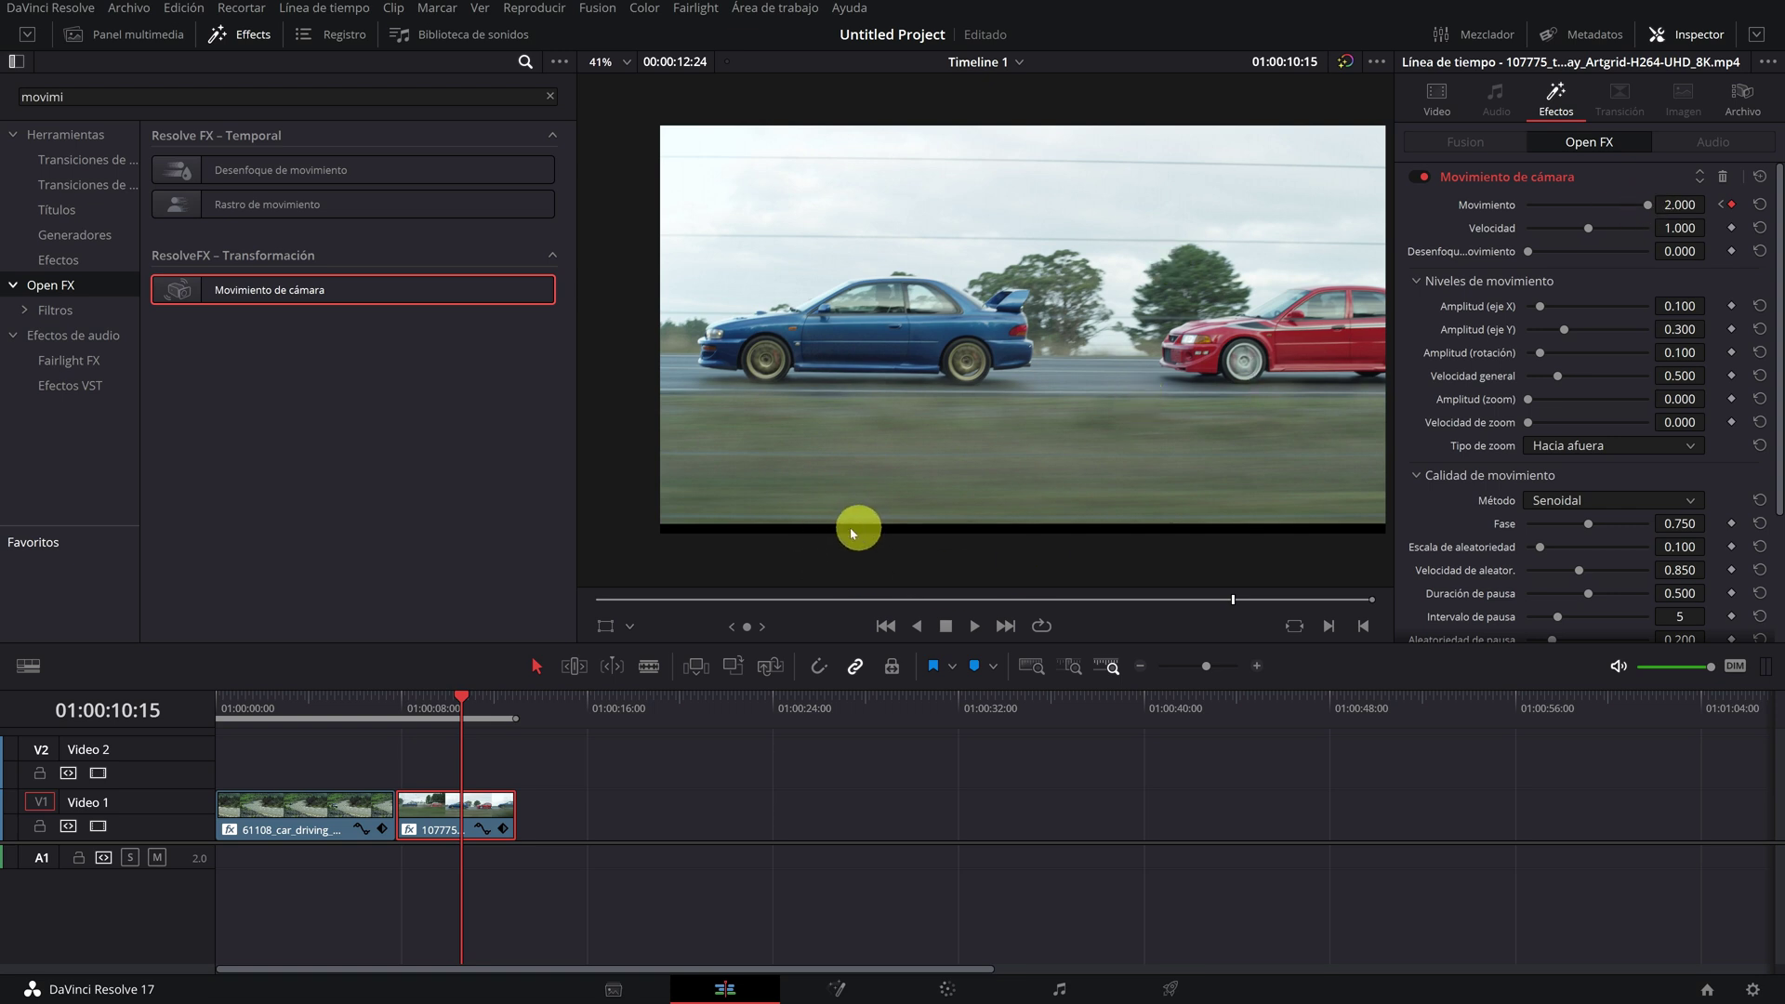
left_click_drag(458, 699, 471, 699)
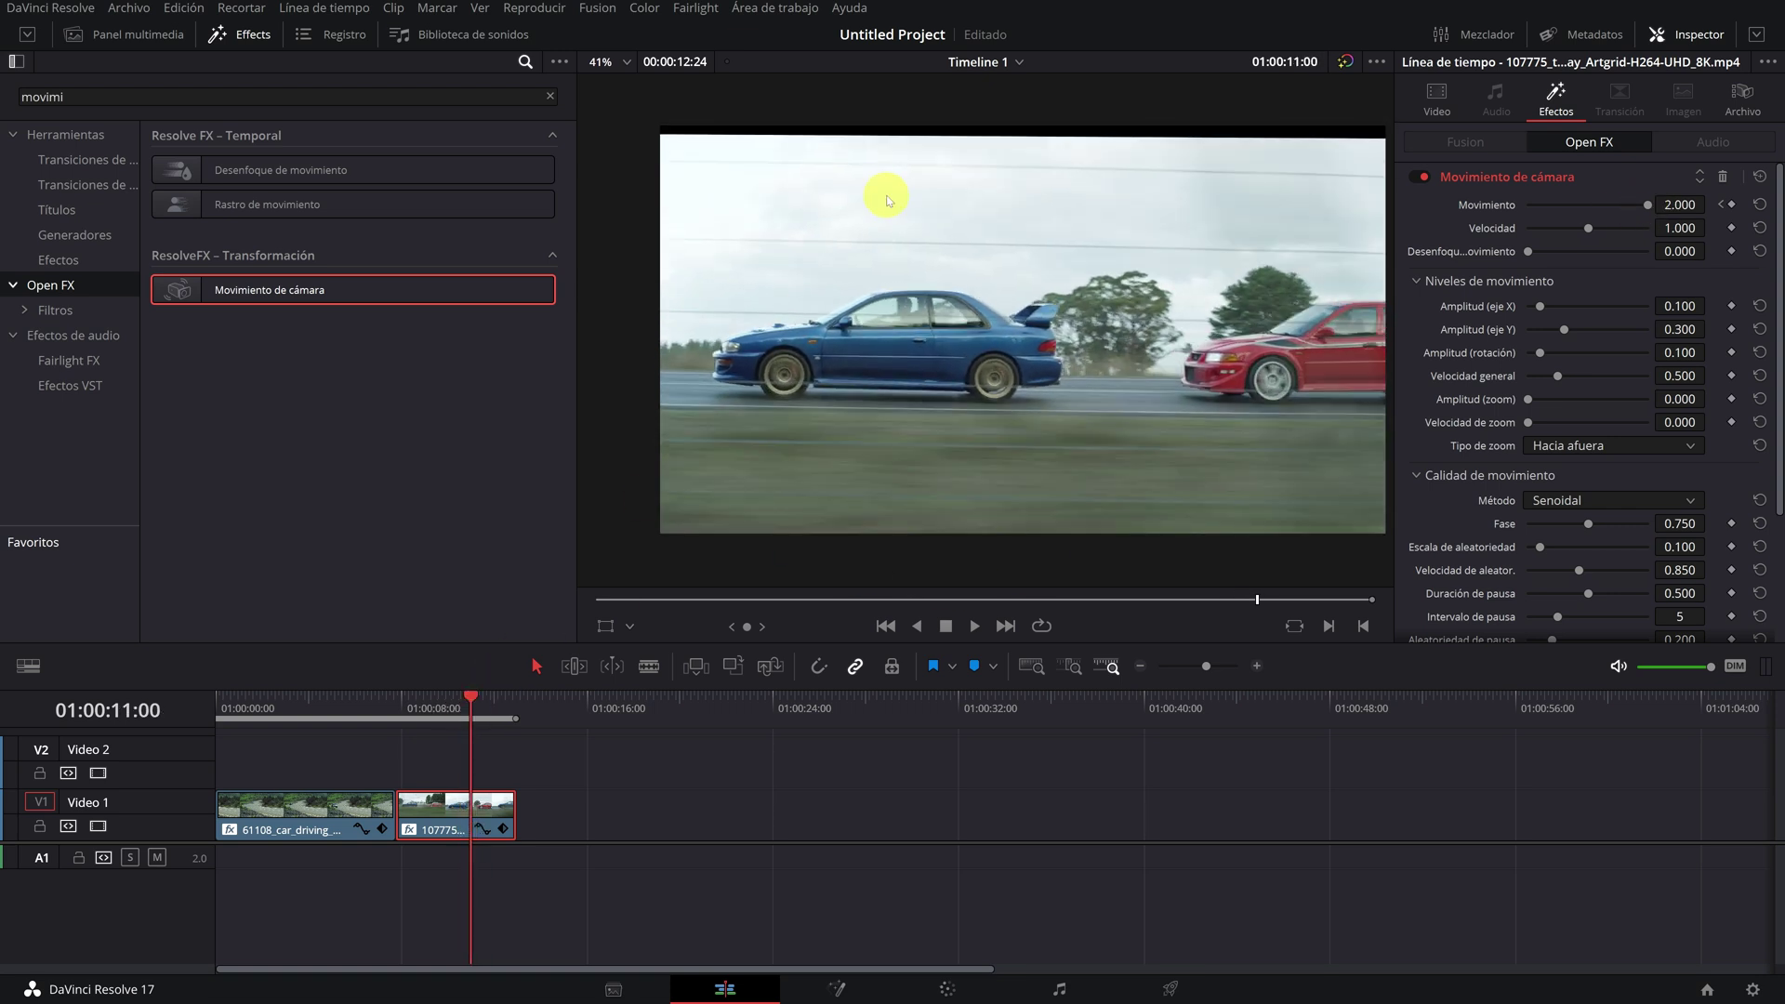
scroll(1488, 345, "down", 2)
scroll(1482, 350, "down", 2)
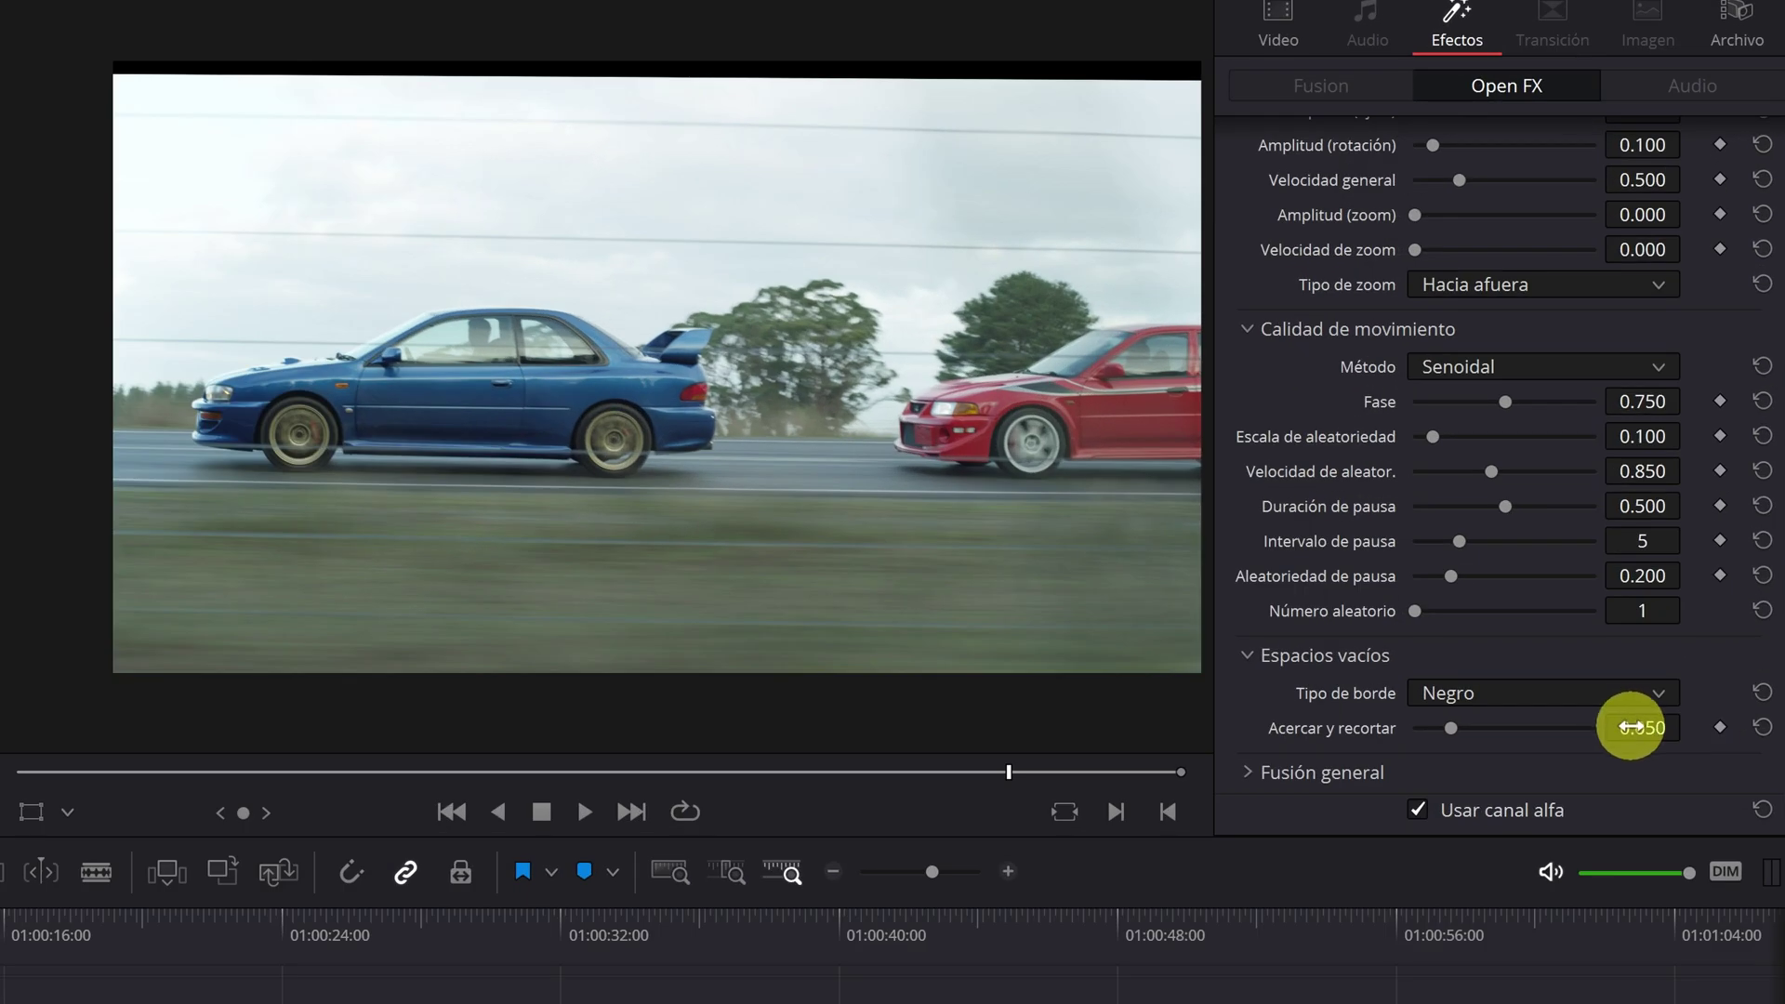
Drag the sports-cars clip's Acercar y recortar slider up to 0.122.
left_click_drag(1632, 728, 1744, 746)
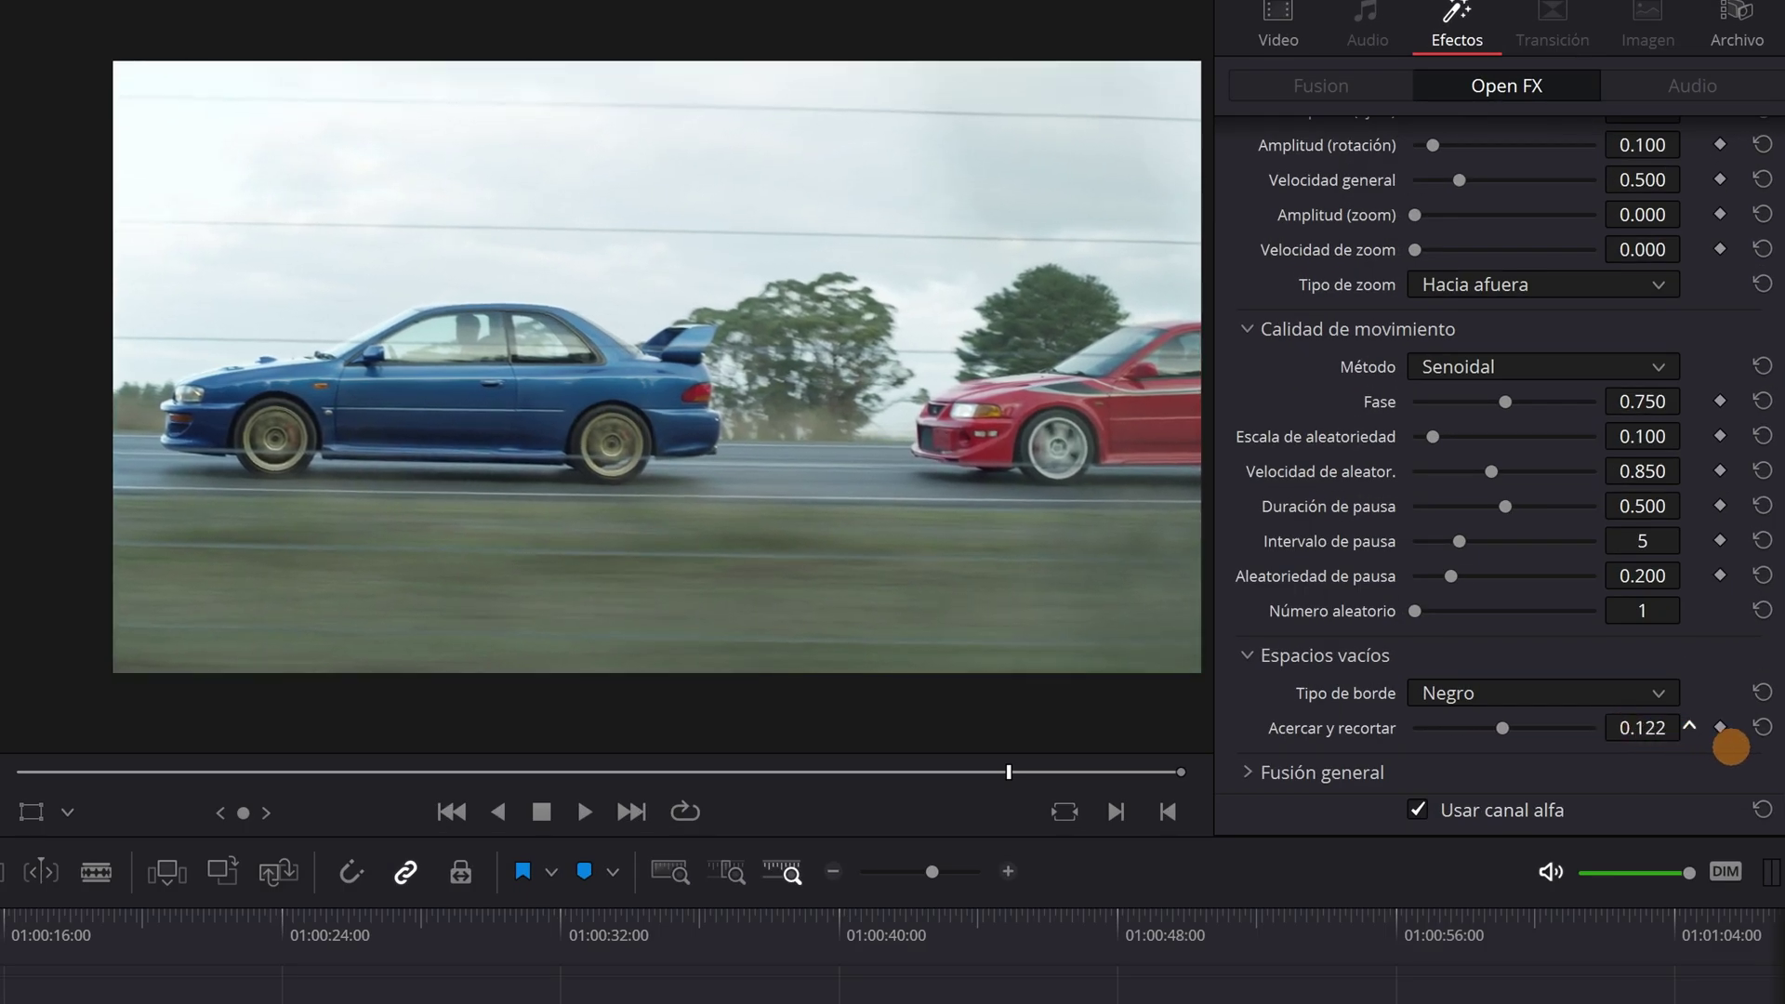